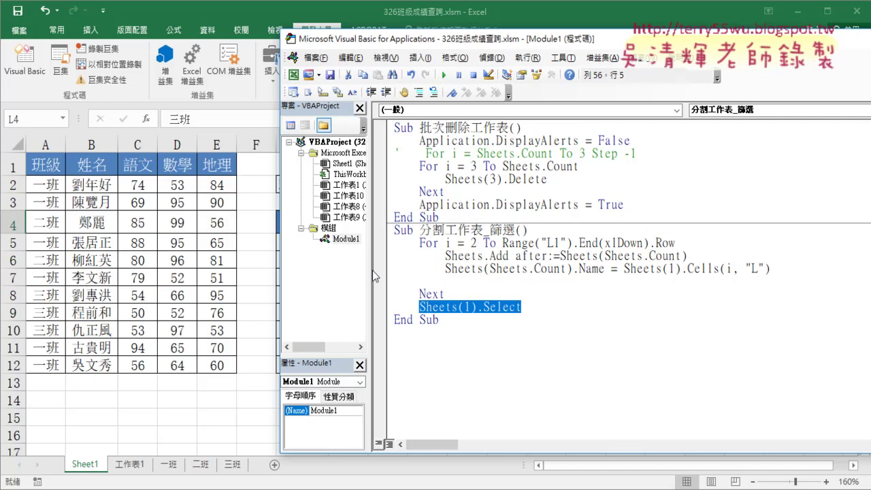
Step: Run 批次刪除工作表 to clear extra sheets, then run 分割工作表_篩選 to a breakpoint on the Name line
left_click(510, 153)
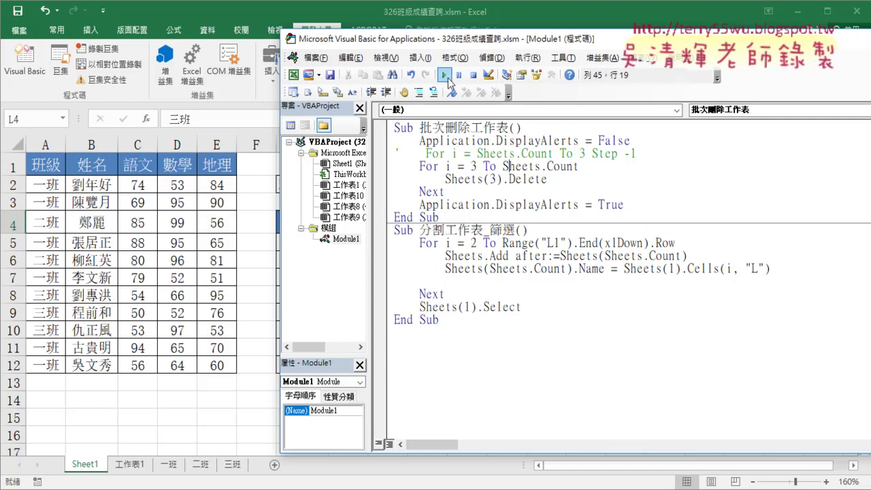
left_click(444, 74)
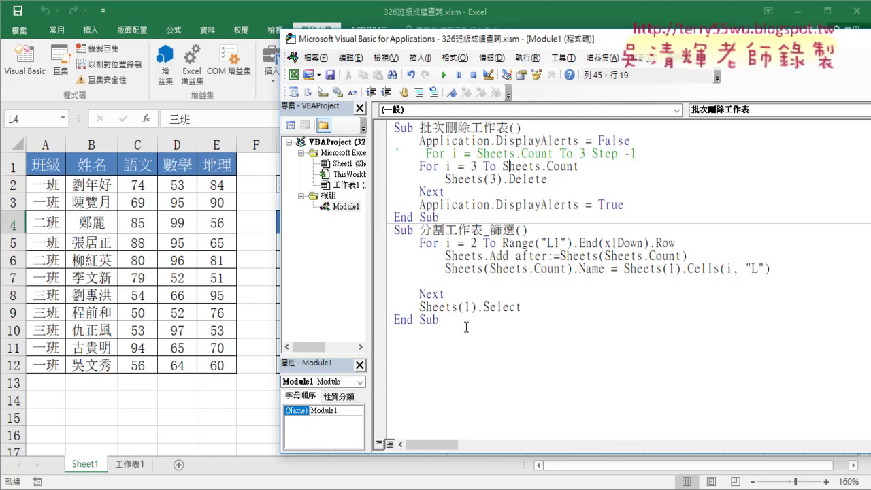
left_click(472, 281)
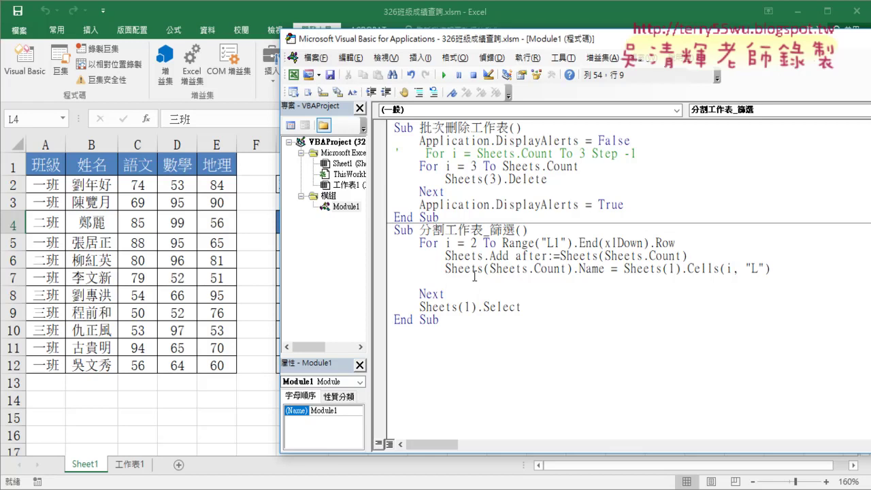
left_click(379, 269)
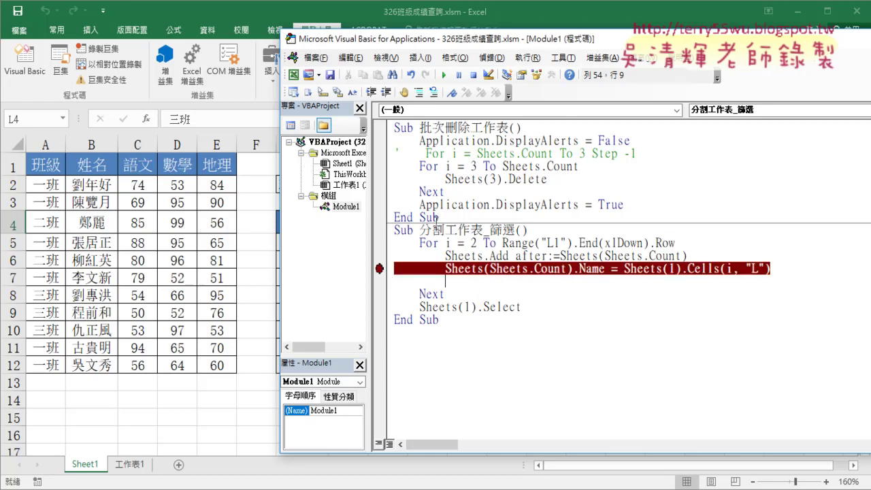
left_click(443, 74)
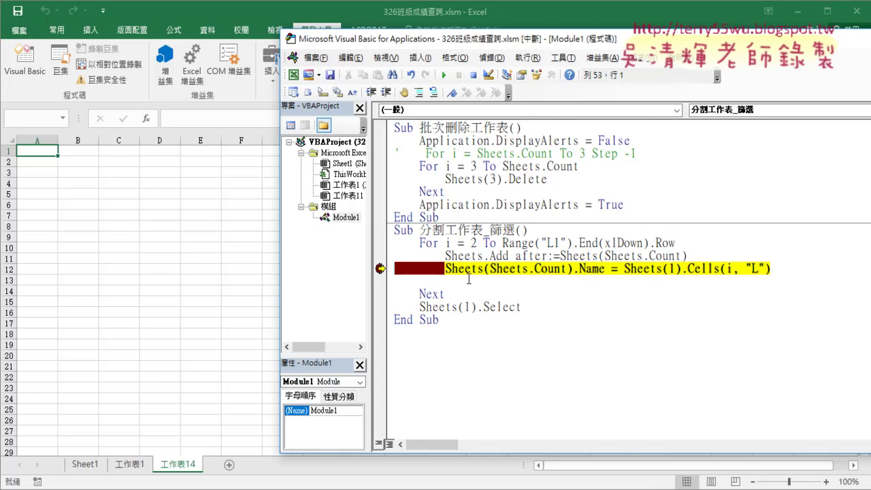
Step: Step over the naming line so the new sheet becomes 一班, then view Sheet1's class data
key("F8")
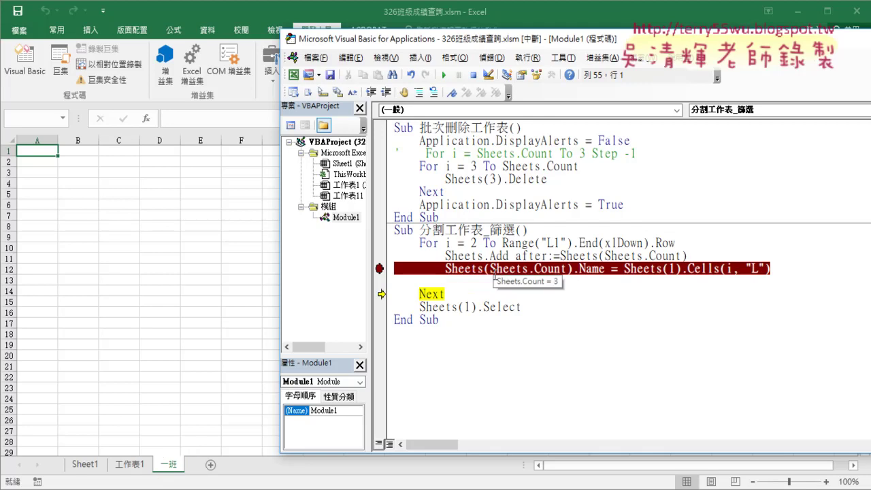
left_click(482, 283)
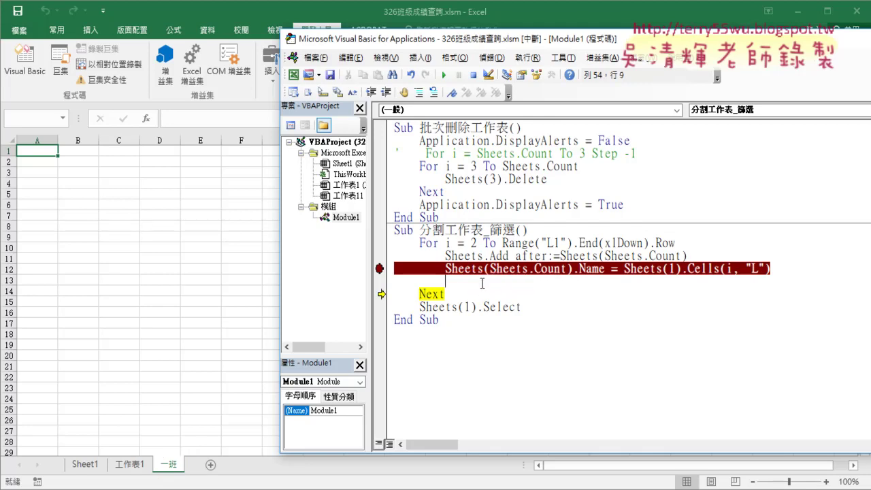
left_click(87, 467)
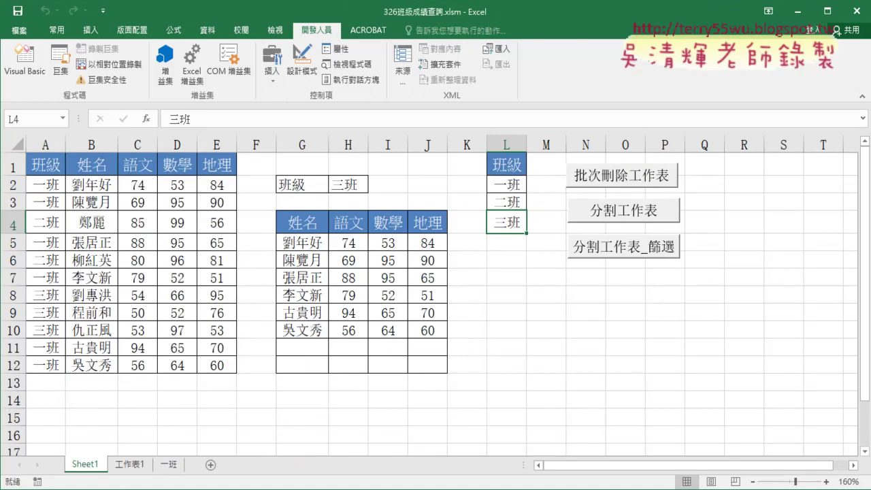
Step: Switch from the workbook back to the Visual Basic for Applications editor window
left_click(173, 489)
left_click(245, 469)
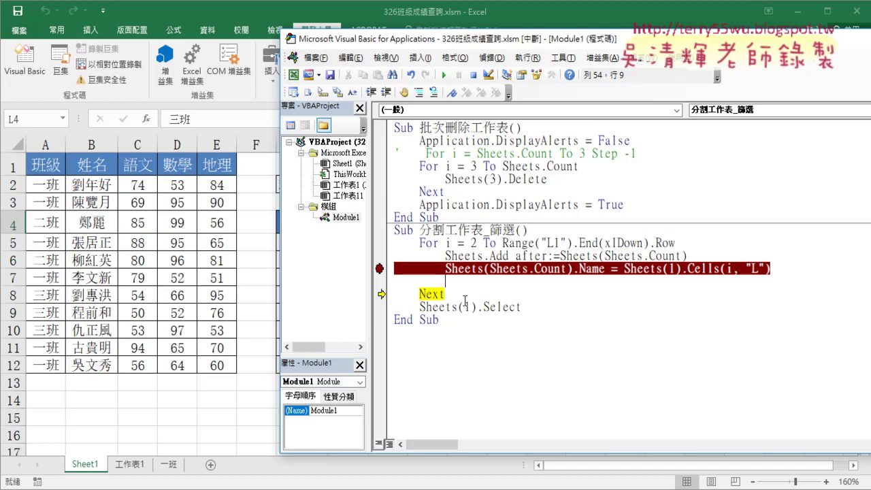
Step: Start a range("A1:E12").AutoFilter line in the loop, then bring the workbook forward to show filtering
type("r")
type("an")
type("ge(")
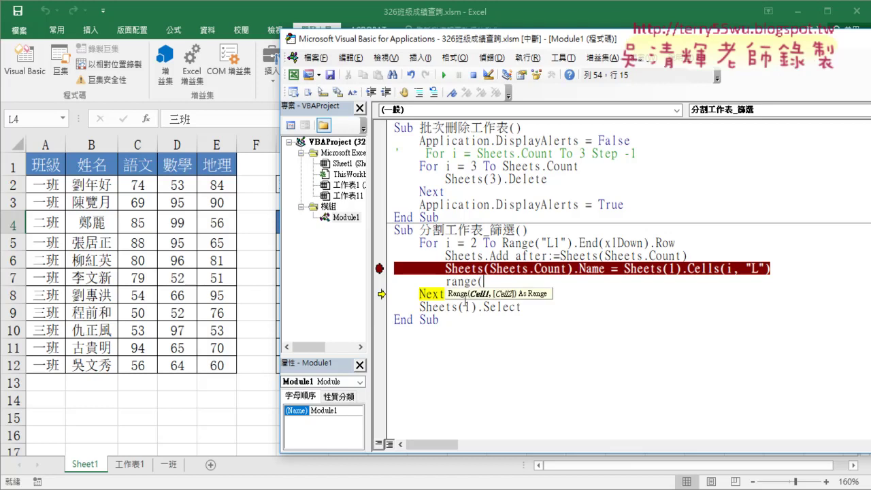
type("\"A")
type("1:")
type("E")
type("12")
type("\").")
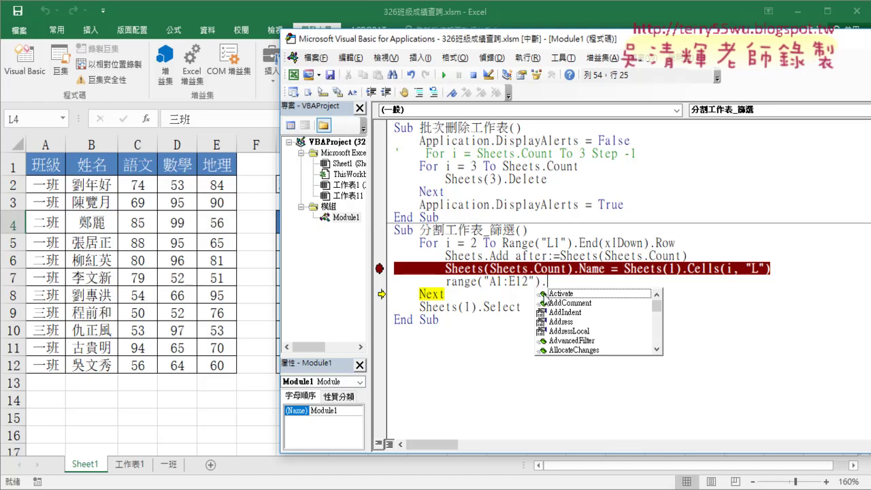
type("A")
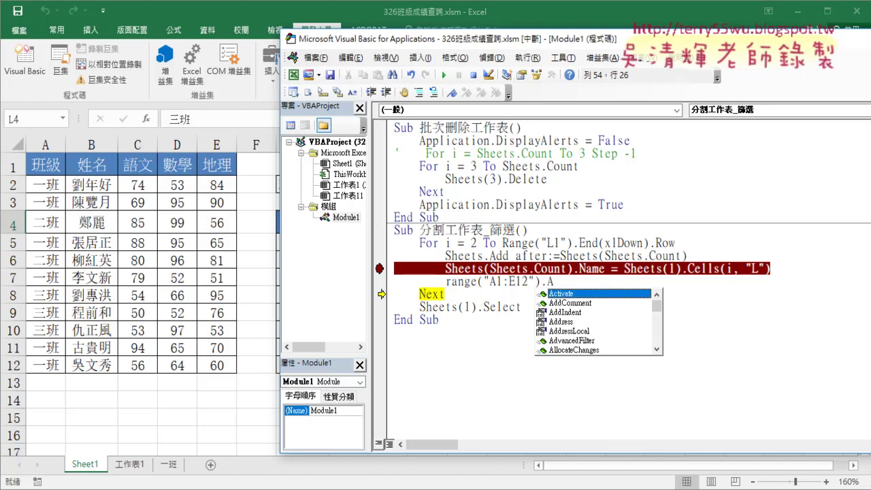
type("U")
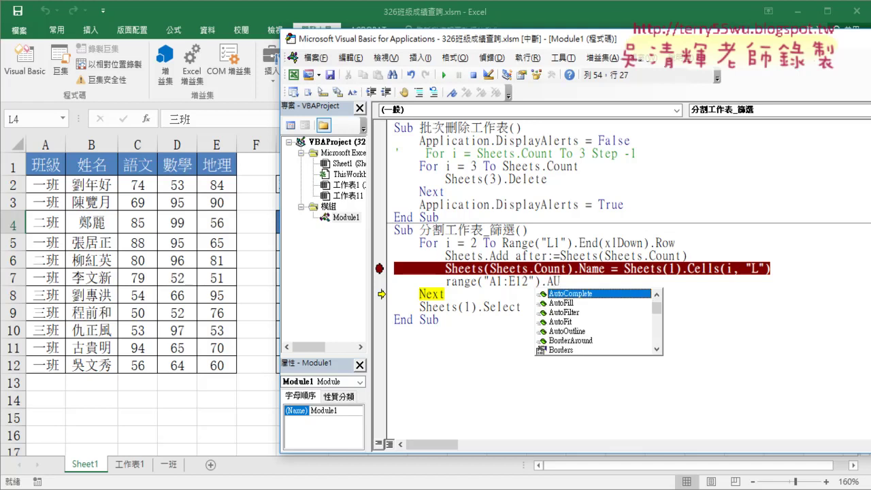
left_click(576, 314)
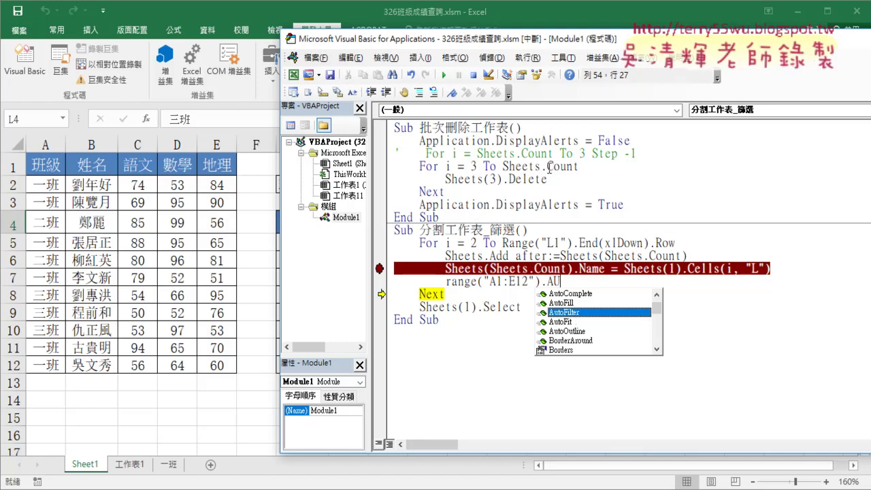
left_click_drag(485, 46, 427, 105)
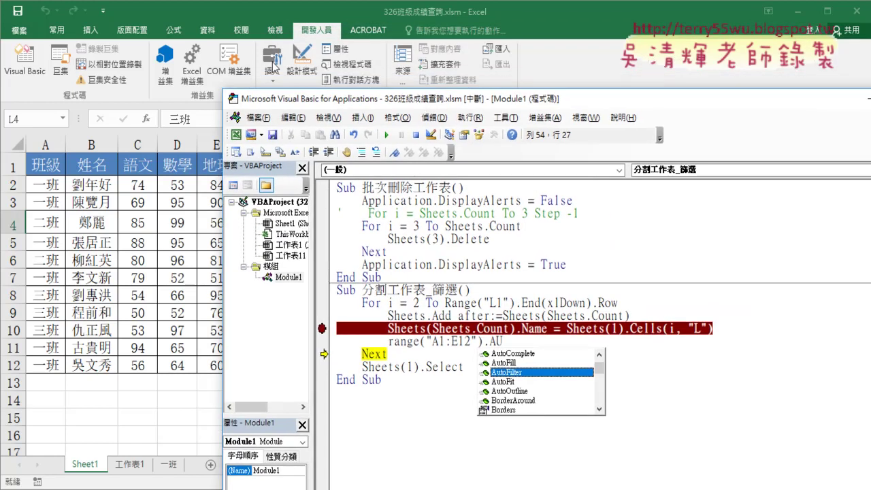
left_click(207, 30)
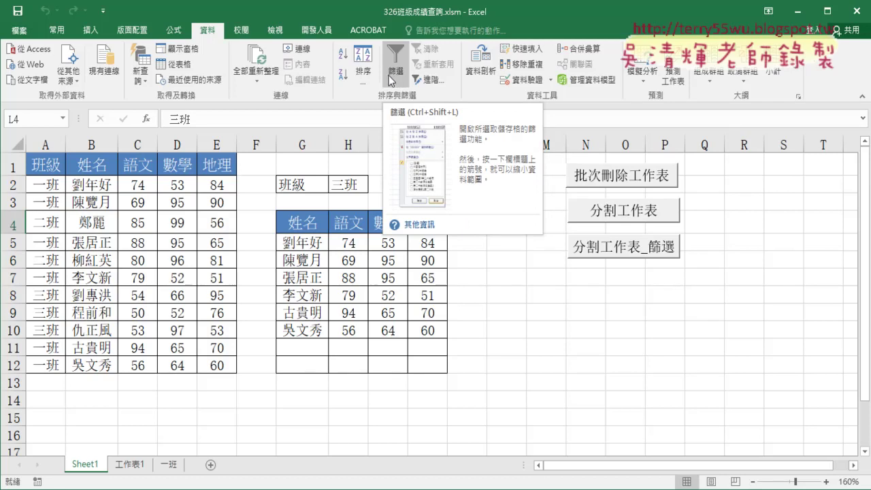
Step: Back in the VBA editor, retype .Au and choose AutoFilter to complete range("A1:E12").AutoFilter
mouse_move(196, 471)
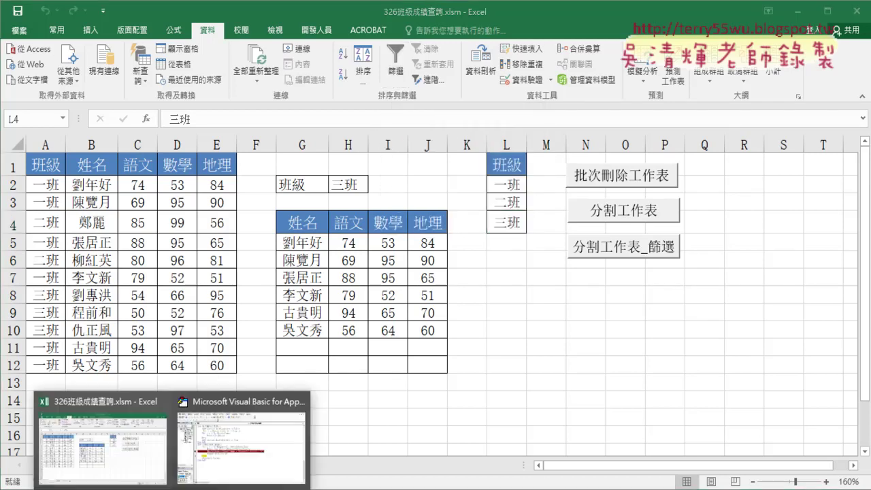
left_click(252, 445)
left_click_drag(505, 341, 484, 341)
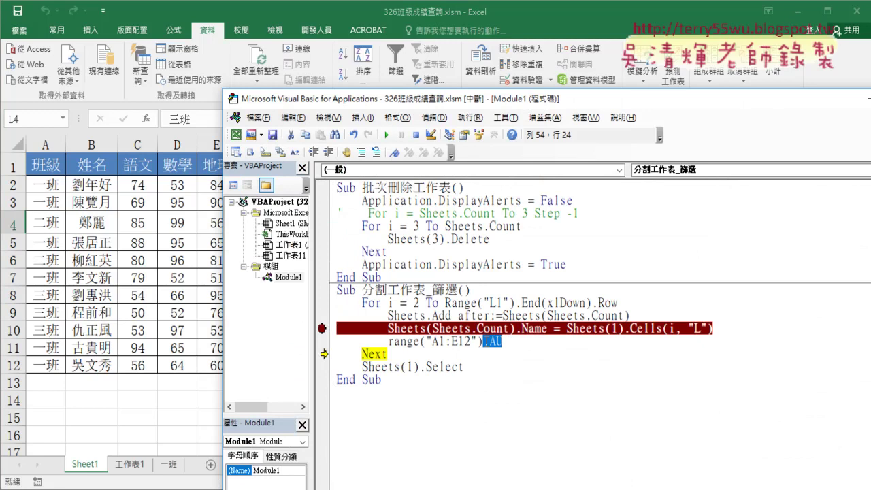
type(".")
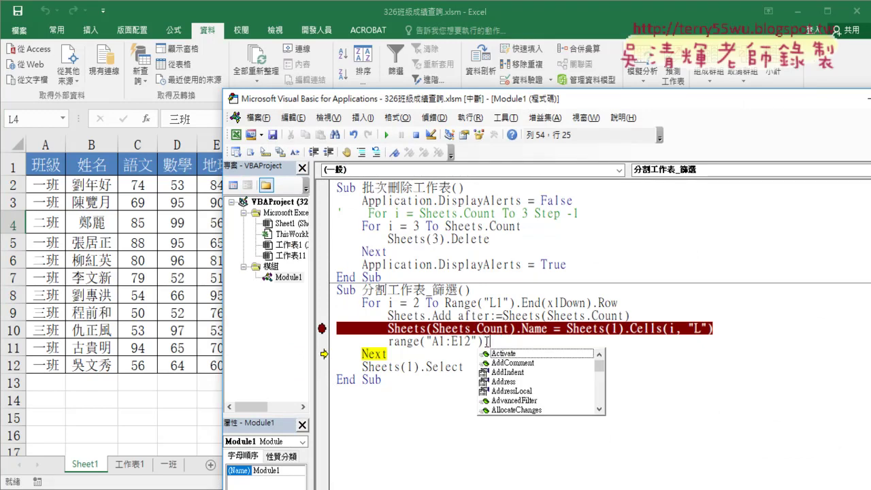
type("A")
key("Down")
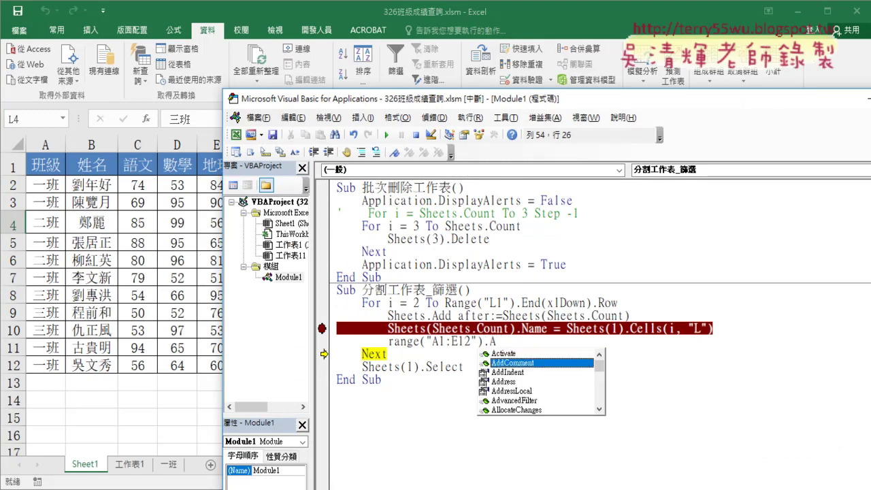
type("u")
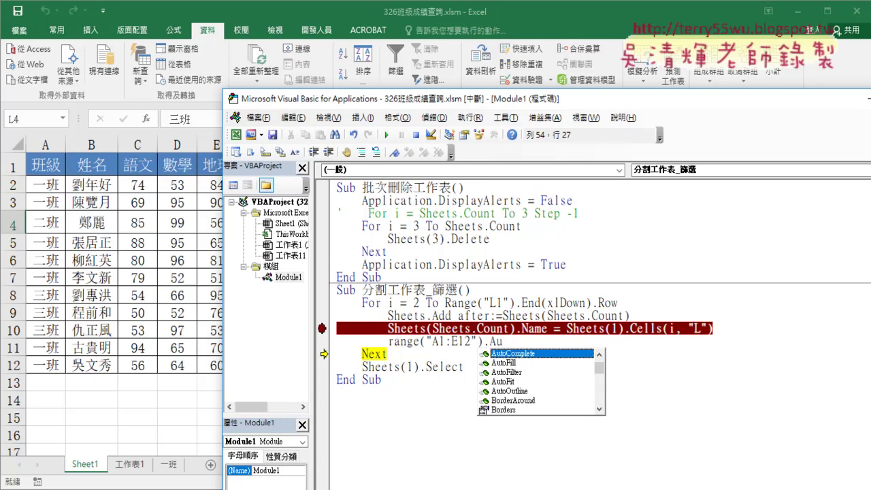
key("Down")
key("Down")
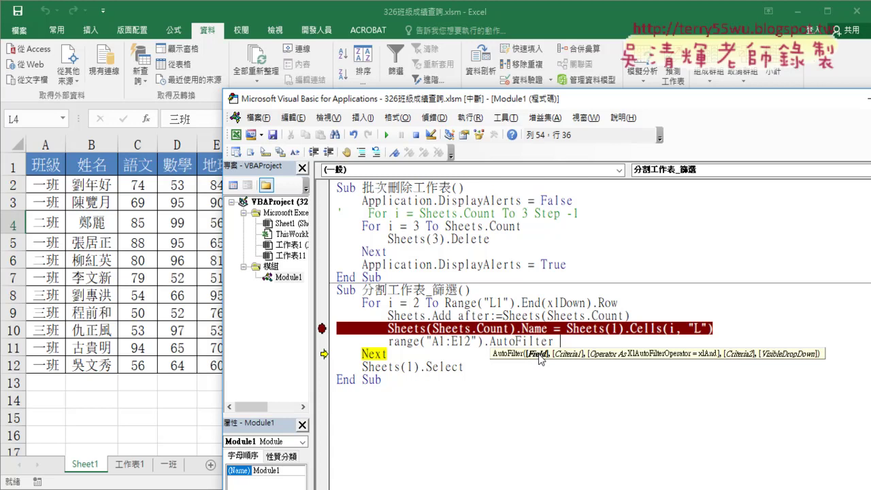
Step: Add field:=1,criterial:= with a trial "一班 criteria to the AutoFilter line, then leave the line
type("f")
type("i")
type("el")
type("d")
type(":=")
type("1")
type(",")
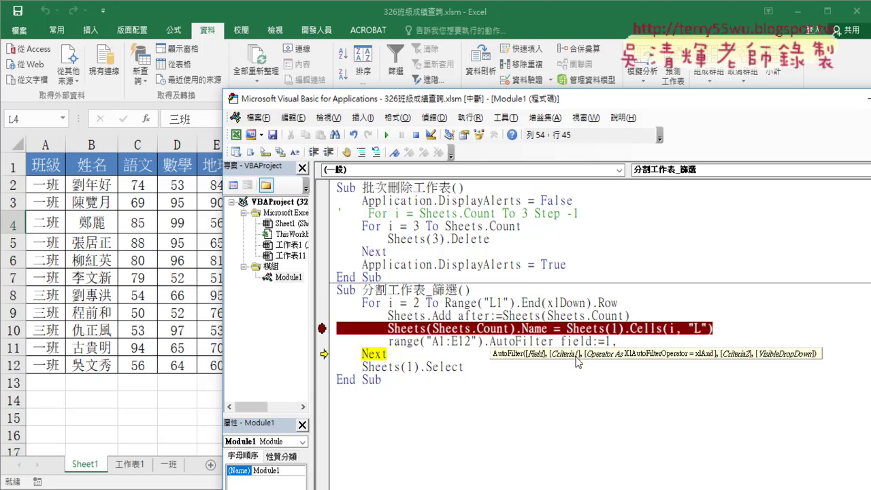
type("cr")
type("it")
type("e")
type("r")
type("ia")
type("l")
type(":=")
type("\"")
type("一班")
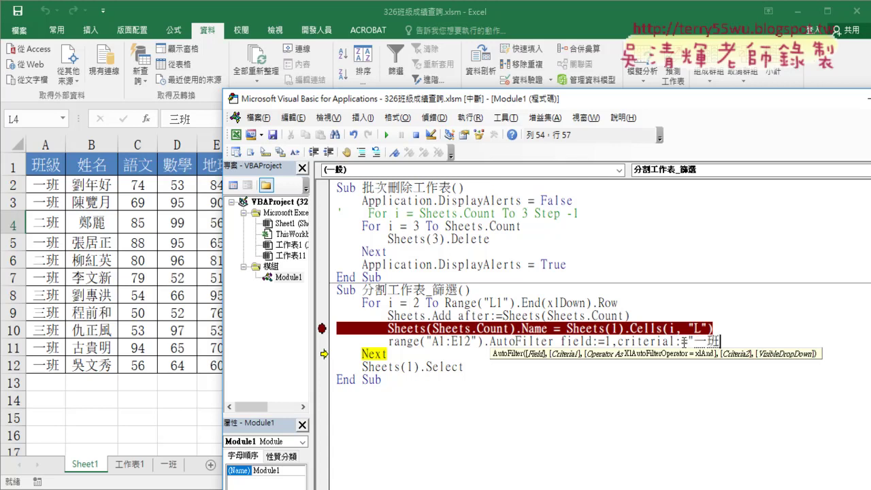
key("Escape")
key("Left")
mouse_move(535, 104)
left_mouse_down()
mouse_move(495, 240)
mouse_move(504, 85)
left_mouse_up()
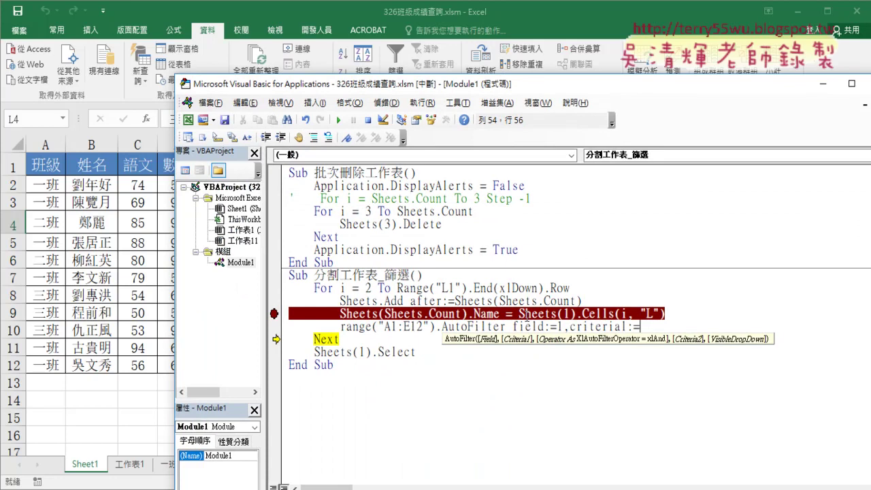
left_click(673, 313)
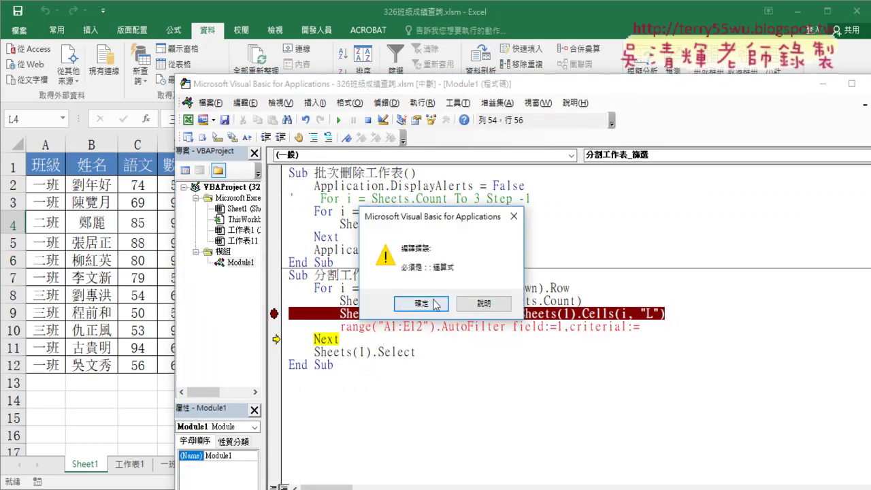
Step: Copy Sheets(1).Cells(i, "L") in as the criterial:= value and let the line auto-format
left_click(422, 304)
left_click(519, 313)
left_click_drag(519, 313, 666, 313)
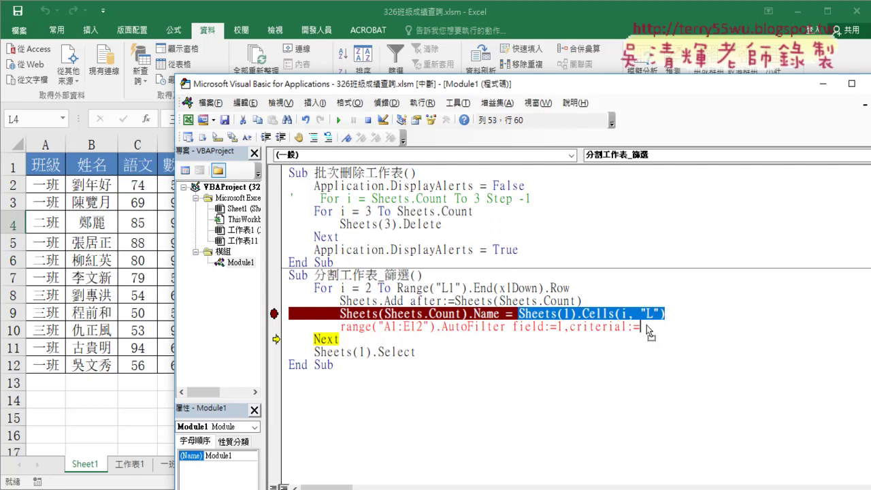
left_click_drag(646, 325, 642, 327)
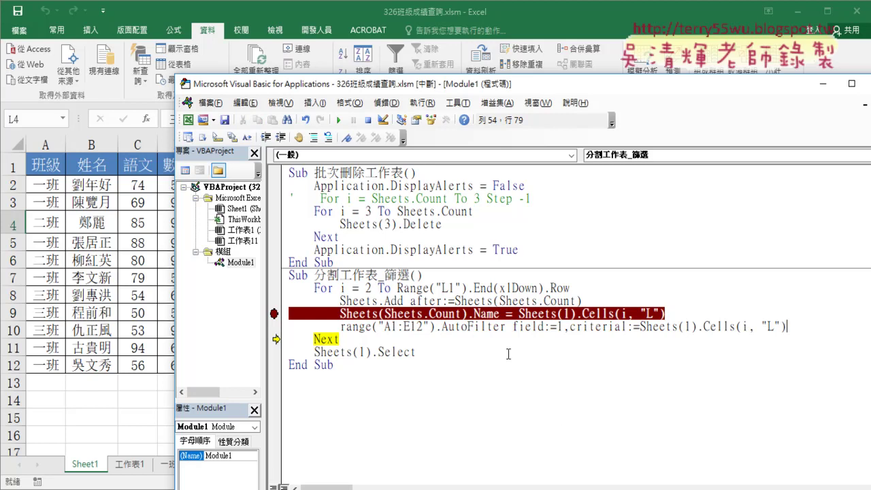
left_click_drag(789, 326, 621, 328)
left_click(591, 343)
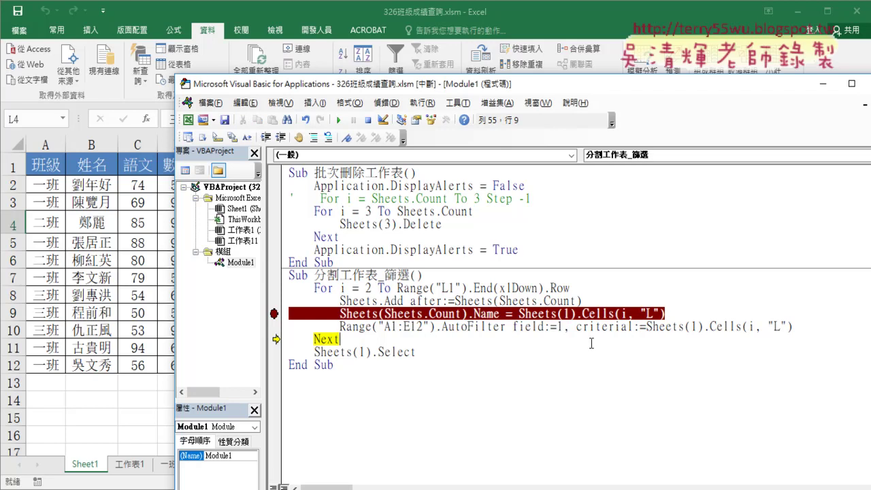
Step: Point out the field and criteria argument names, then open F1 help for AutoFilter
left_click(519, 327)
left_click(577, 328)
left_click(513, 328)
left_click(577, 327)
left_click(517, 327)
left_click(578, 327)
left_click(598, 374)
left_click_drag(513, 327, 546, 327)
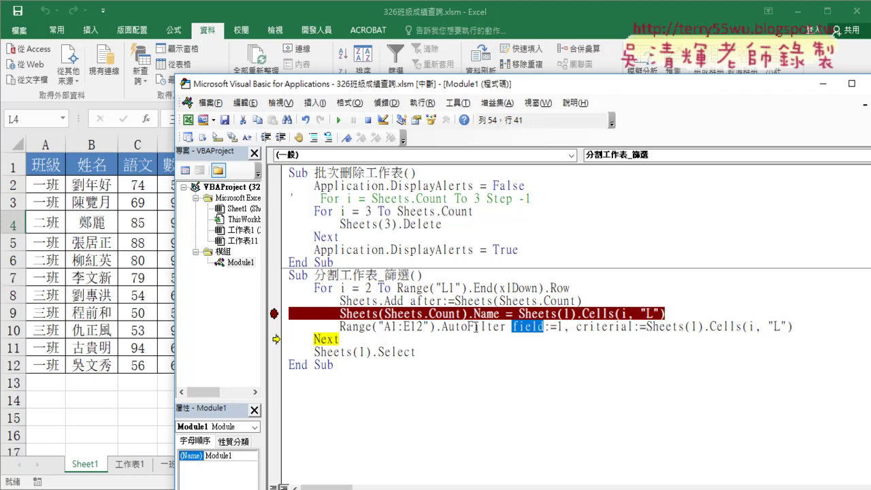
left_click(476, 327)
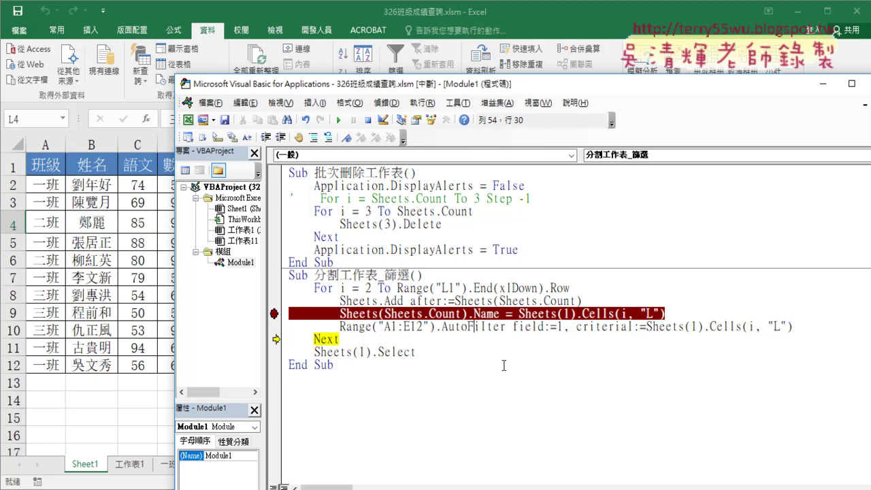
key("F1")
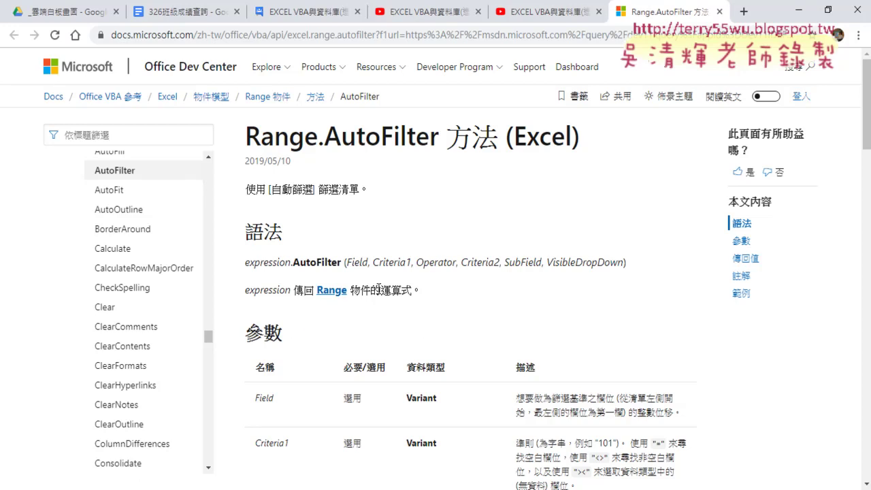
Step: Copy the Field parameter name from the AutoFilter syntax and minimize Chrome
left_click_drag(369, 262, 346, 262)
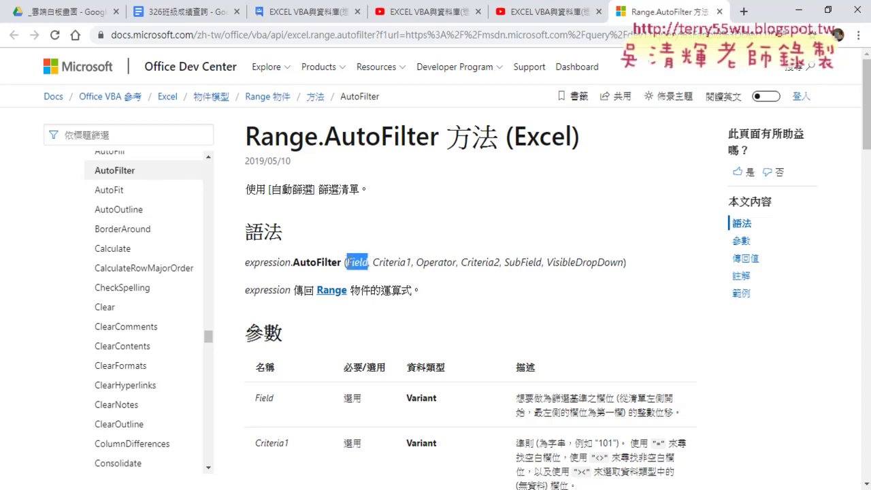
right_click(357, 262)
left_click(373, 276)
left_click(799, 10)
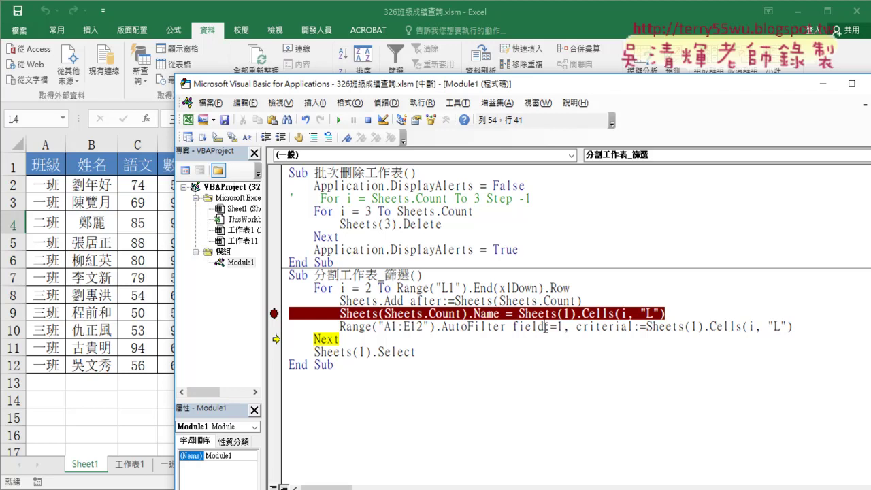
Step: Retype the field argument name on the AutoFilter line, keeping it lowercase
left_click_drag(543, 328, 511, 327)
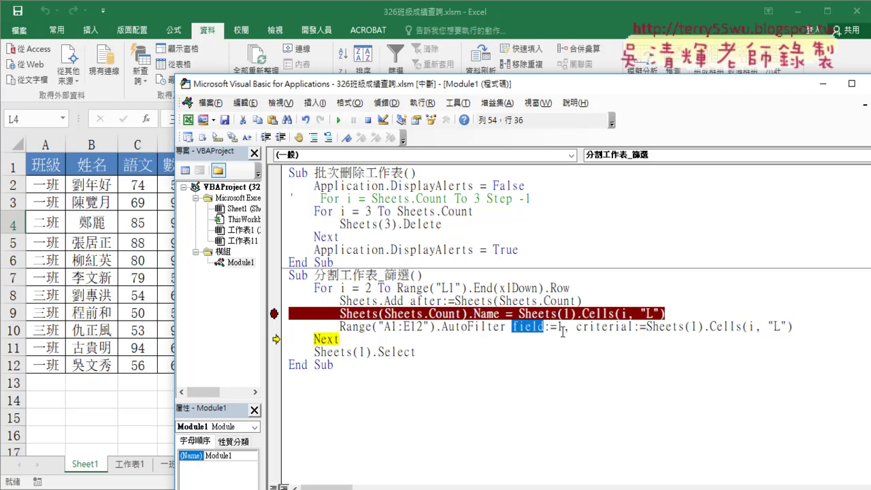
type("Field")
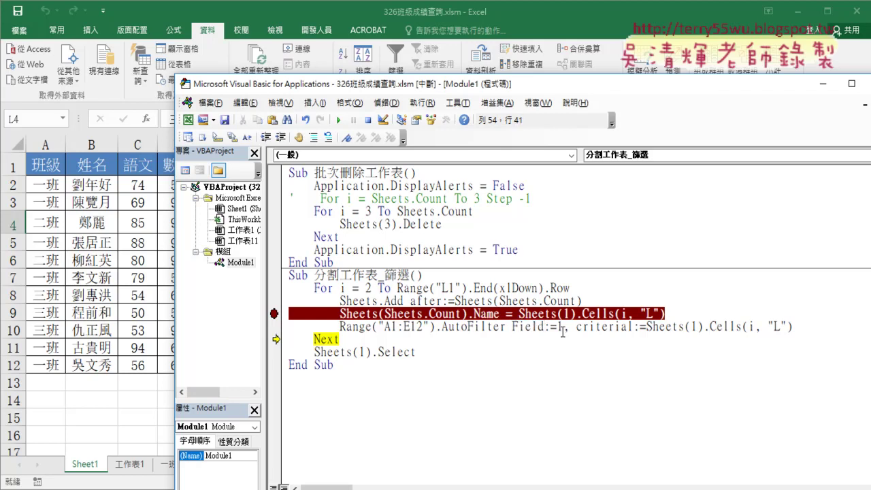
key("Left")
key("Left")
key("Left")
key("Delete")
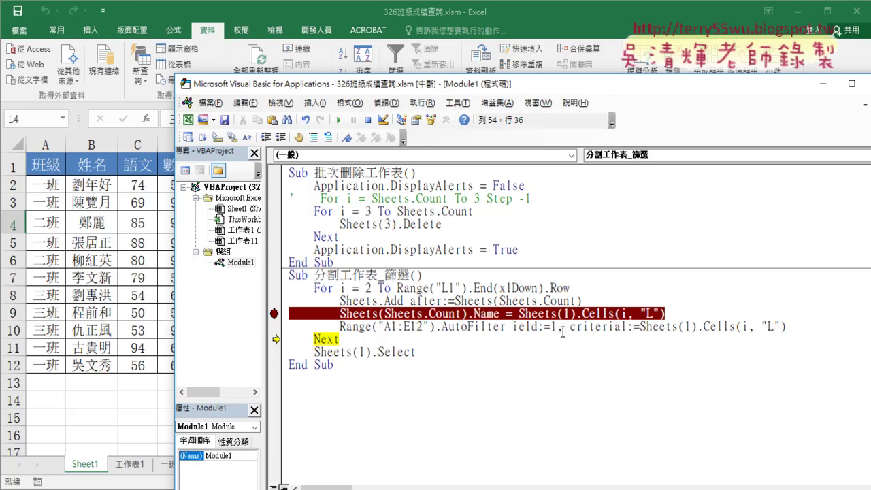
type("f")
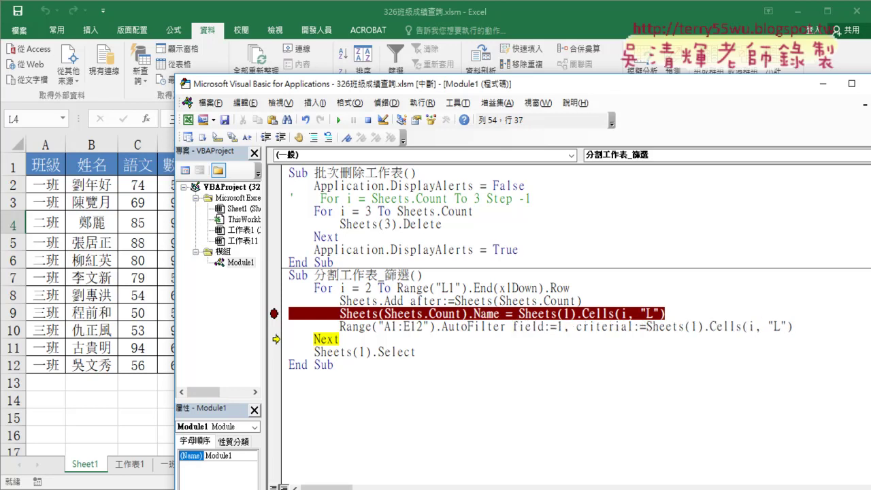
left_click(339, 339)
Step: Append 1 to the criteria argument name and reopen Range.AutoFilter help
left_click(519, 326)
key("Right")
key("Right")
key("Right")
key("Right")
key("Right")
key("Right")
type("1")
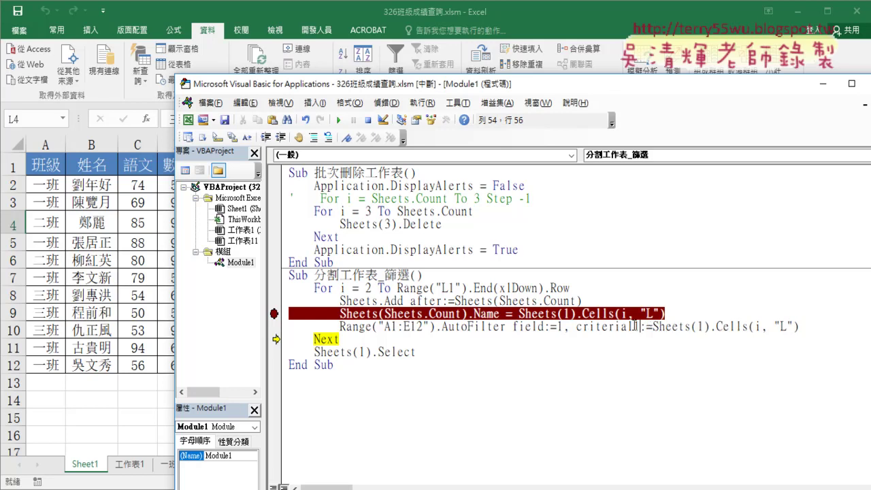
left_click_drag(633, 328, 641, 329)
left_click(457, 328)
key("F1")
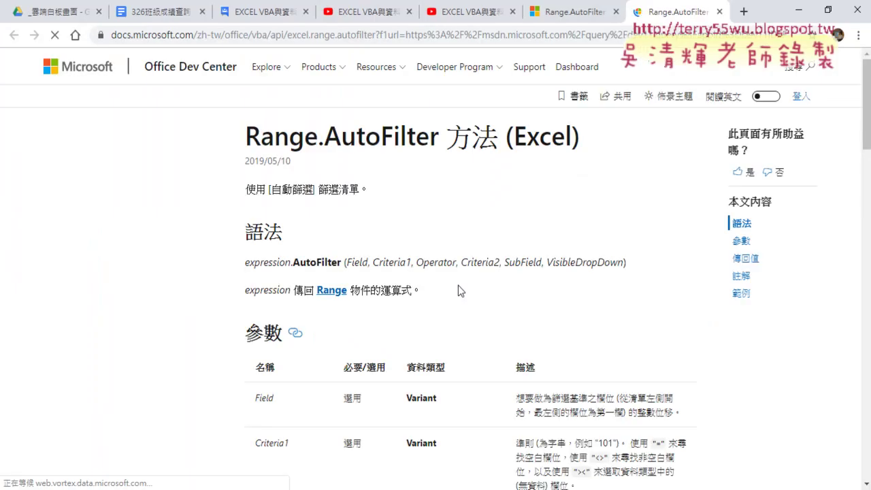
Step: Compare Field and Criteria1 in the AutoFilter syntax, then minimize the browser
scroll(454, 285, "down", 1)
left_click_drag(373, 195, 412, 196)
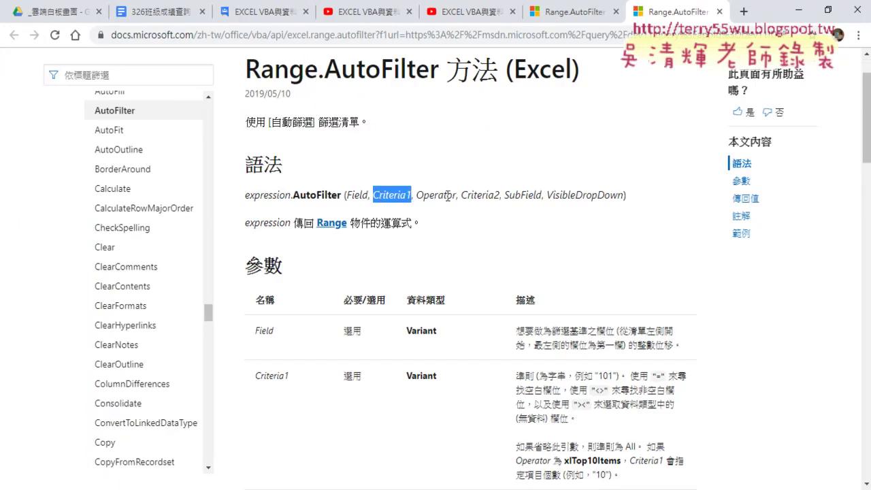
left_click_drag(348, 195, 413, 195)
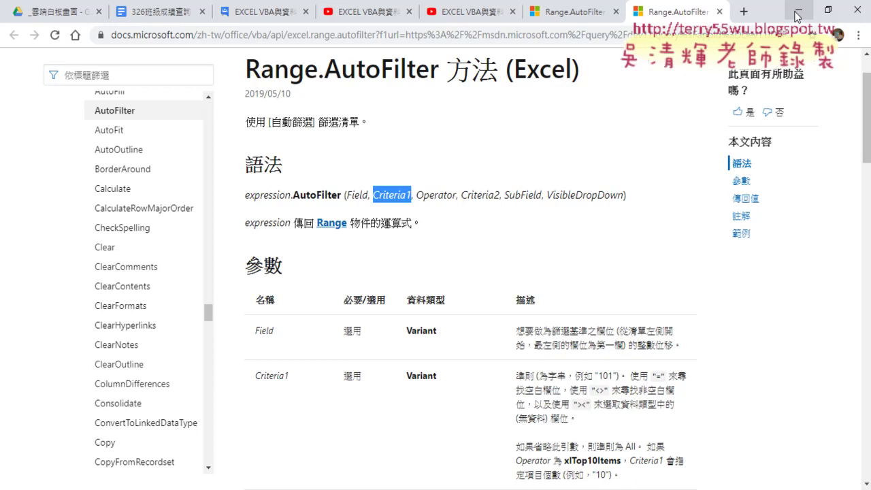
left_click(797, 13)
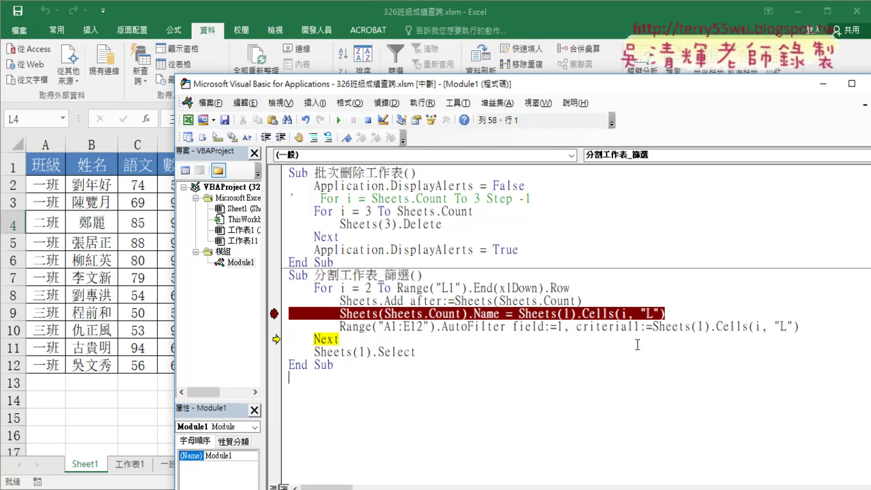
Step: Delete the extra character from criterial1 and capitalise its c to C
left_click_drag(627, 327, 632, 326)
key("Delete")
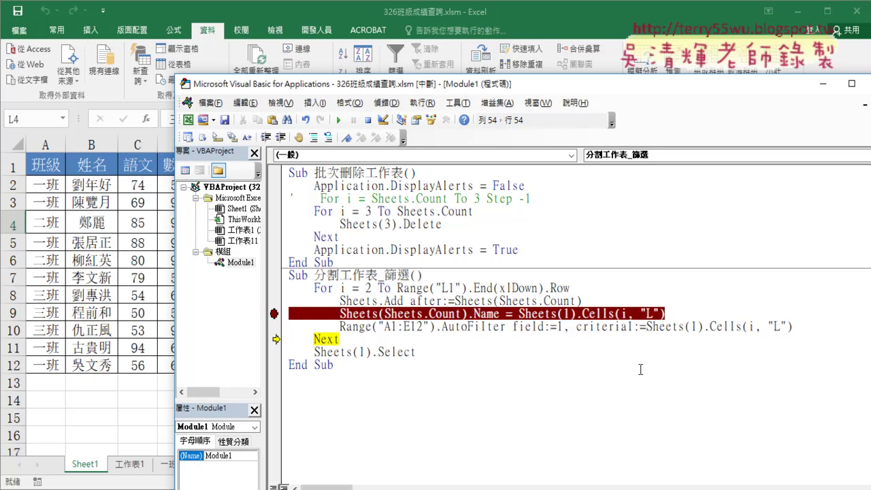
left_click_drag(583, 327, 575, 326)
type("C")
left_click(525, 326)
Step: Highlight the field name, criteria name and class reference, then move the editor window down-left
left_click_drag(512, 327, 557, 327)
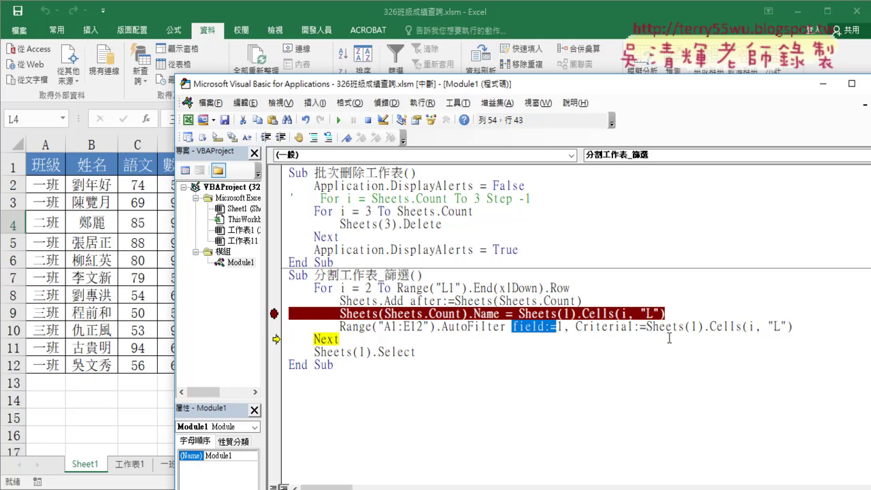
mouse_move(634, 327)
left_mouse_down()
mouse_move(615, 327)
mouse_move(627, 327)
left_mouse_up()
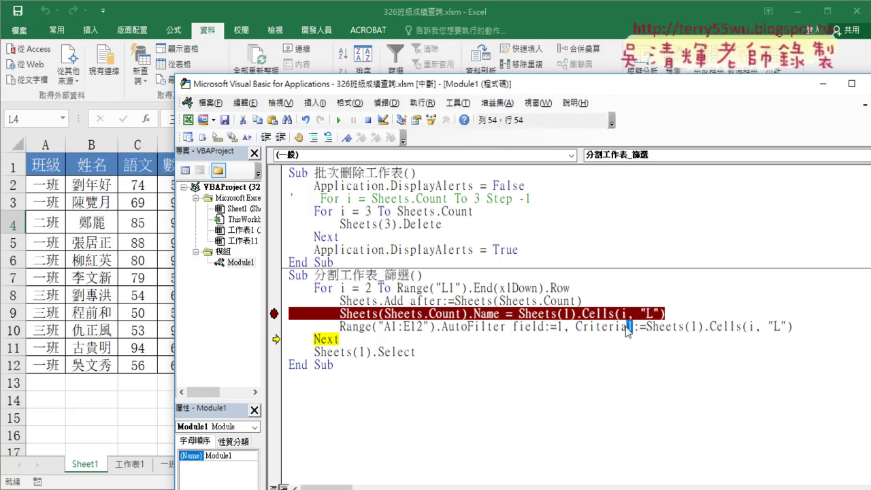
left_click_drag(792, 328, 645, 327)
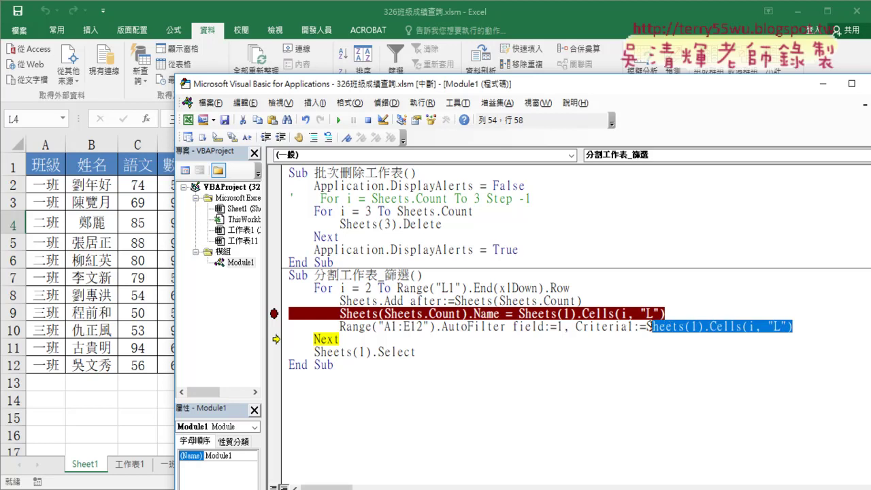
left_click_drag(571, 88, 516, 231)
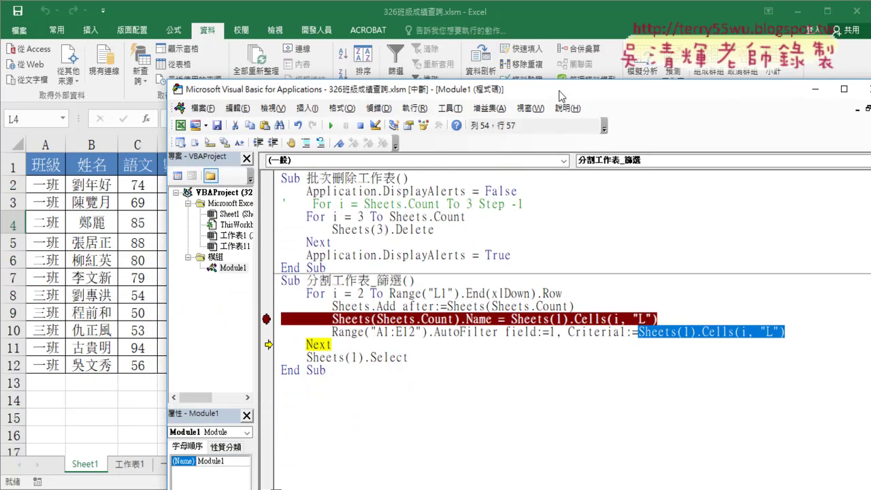
Step: Make the AutoFilter line the next statement and shift the editor so columns D–F show
left_click_drag(517, 229, 559, 50)
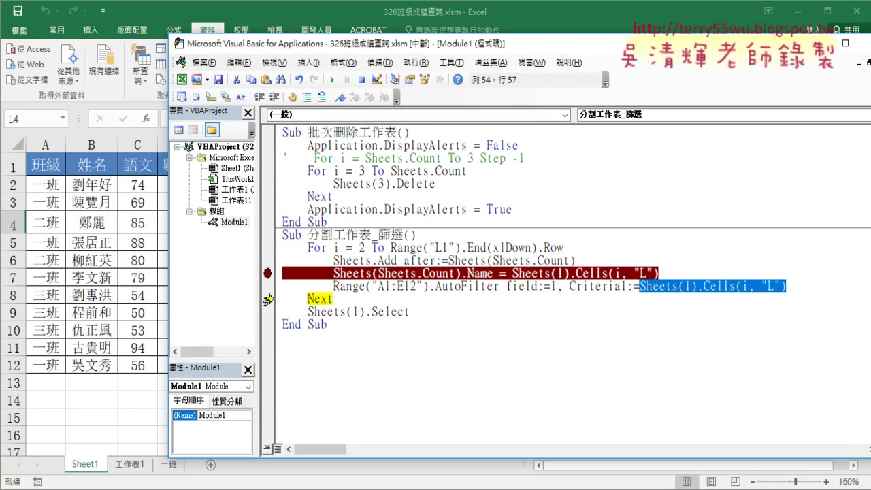
left_click_drag(270, 298, 271, 287)
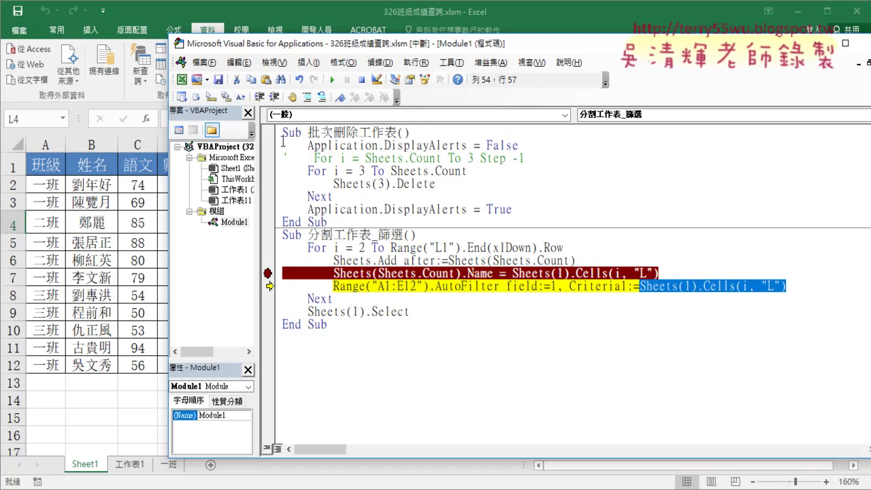
left_click_drag(375, 48, 489, 43)
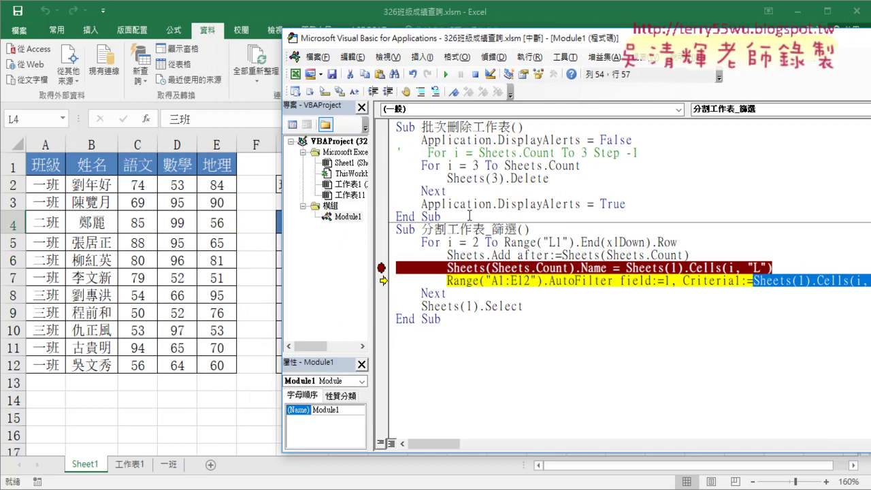
Step: Run the AutoFilter line so Sheet1 shows only the six 一班 rows, with an arrow to the table
key("F8")
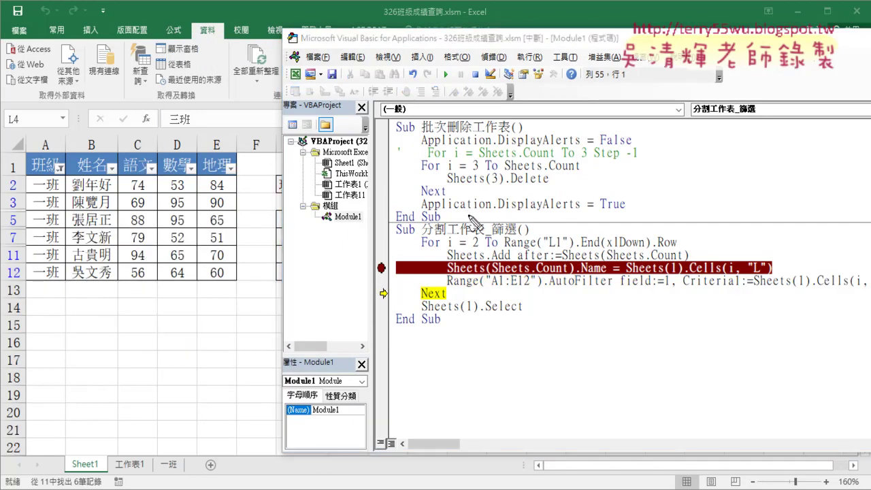
mouse_move(655, 289)
left_mouse_down()
mouse_move(508, 287)
mouse_move(659, 291)
left_mouse_up()
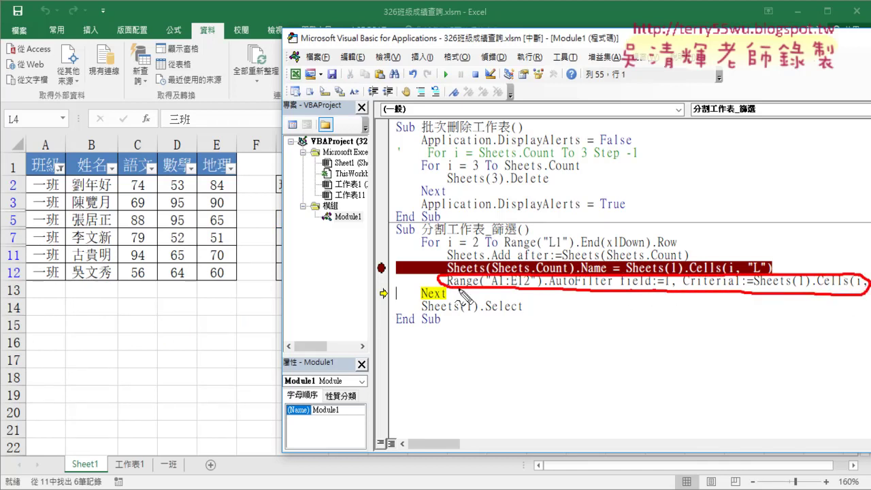
mouse_move(435, 279)
left_mouse_down()
mouse_move(241, 222)
mouse_move(253, 230)
left_mouse_up()
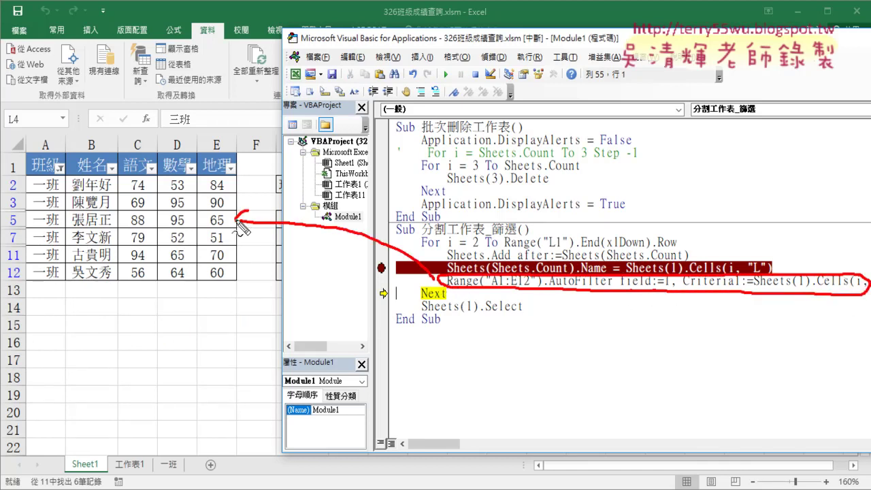
mouse_move(226, 292)
left_mouse_down()
mouse_move(12, 263)
mouse_move(211, 291)
left_mouse_up()
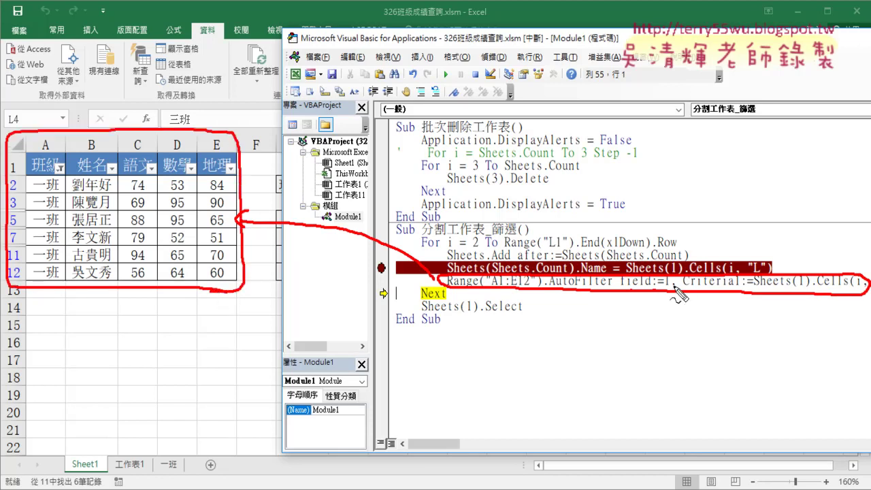
Step: Annotate field:=1 to column A, Criteria to the 一班 value in A2, and Sheets.Count
left_click_drag(673, 287, 661, 287)
left_click_drag(41, 97, 41, 124)
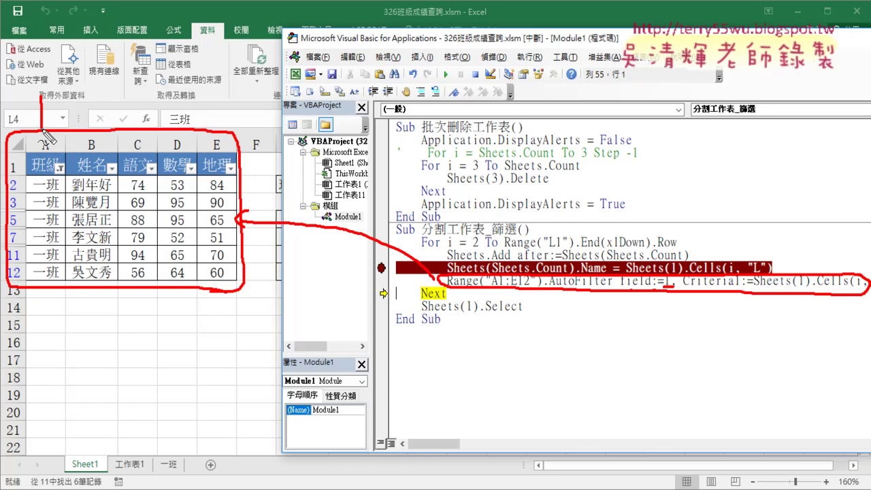
left_click_drag(700, 286, 730, 286)
left_click_drag(64, 179, 53, 196)
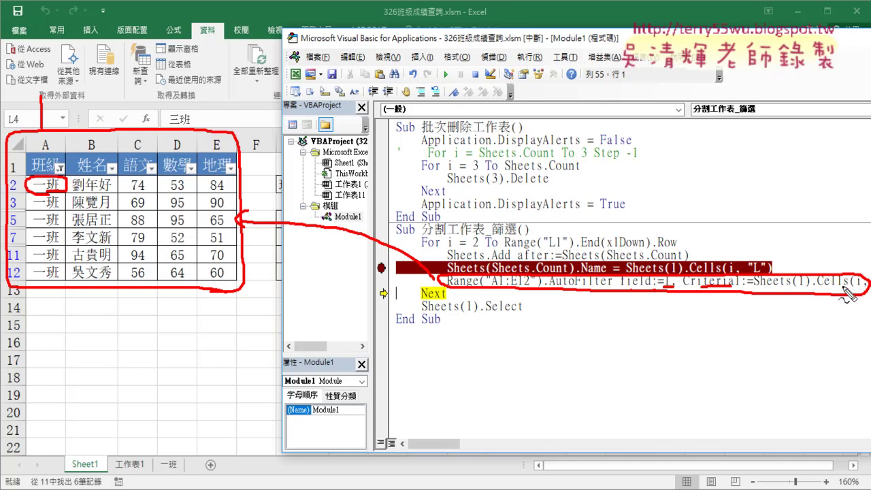
left_click_drag(540, 230, 548, 218)
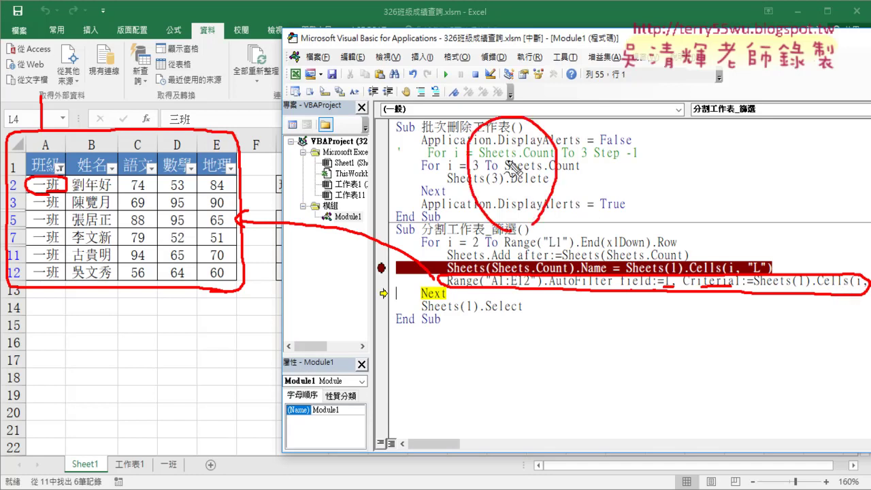
left_click_drag(525, 148, 489, 153)
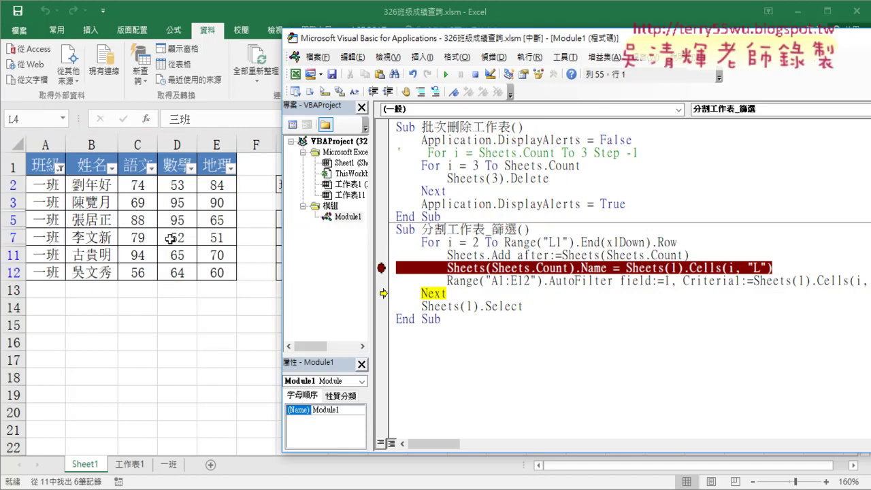
Step: Insert an empty line directly below the AutoFilter statement
left_click(530, 281)
key("Return")
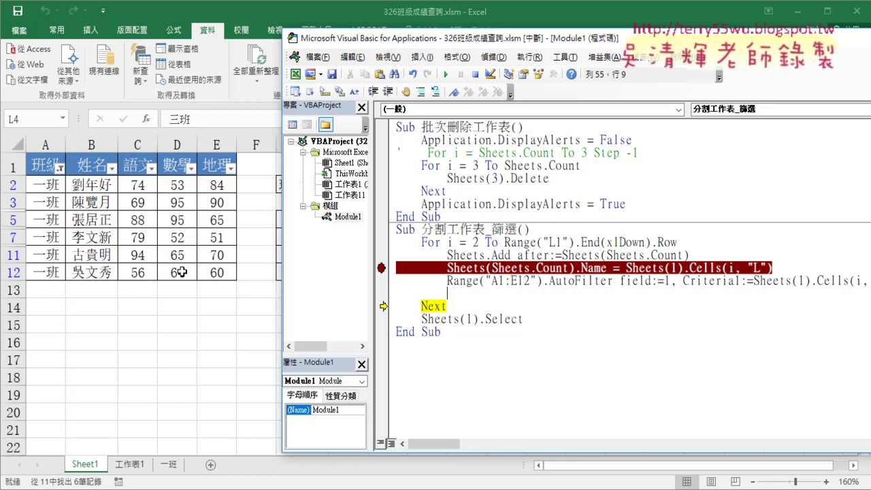
Step: Copy Range("A1:E12") onto the new line and append .copy
left_click_drag(543, 280, 447, 281)
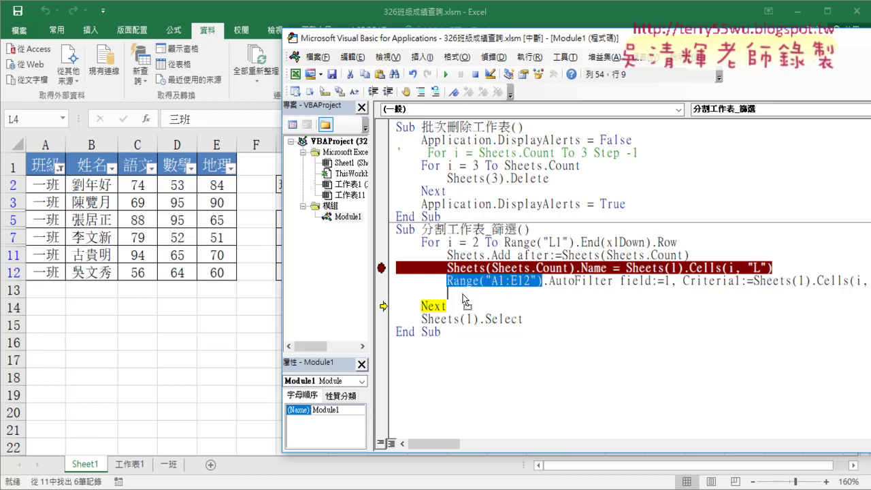
left_click_drag(462, 300, 463, 299)
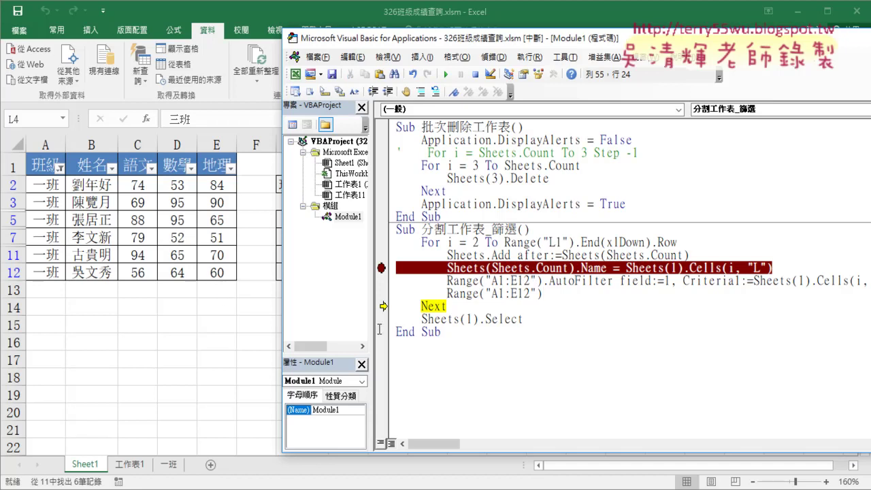
type(".")
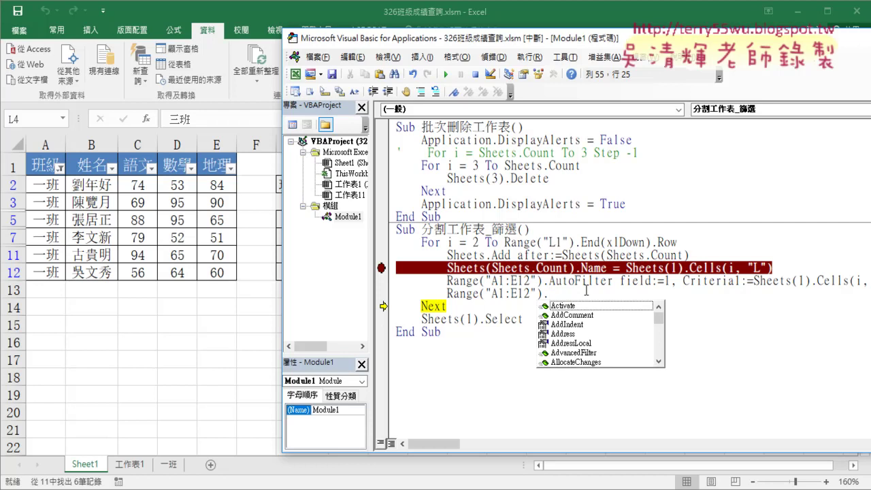
type("cop")
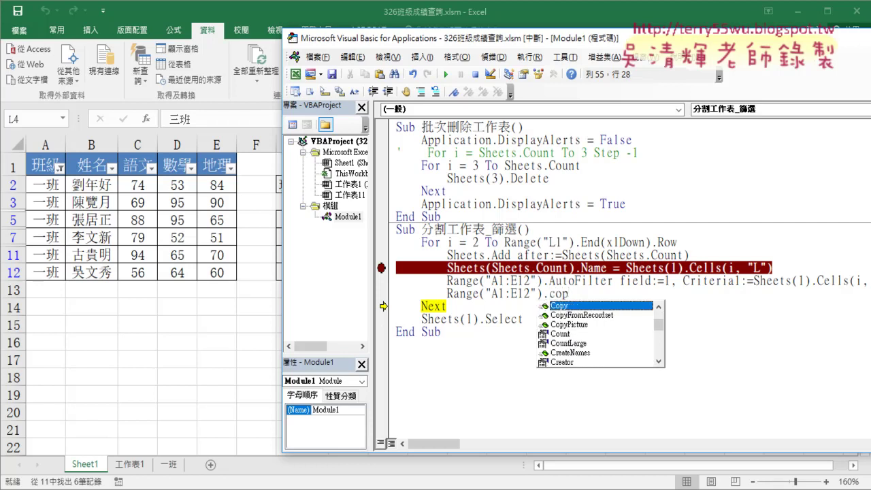
type("y")
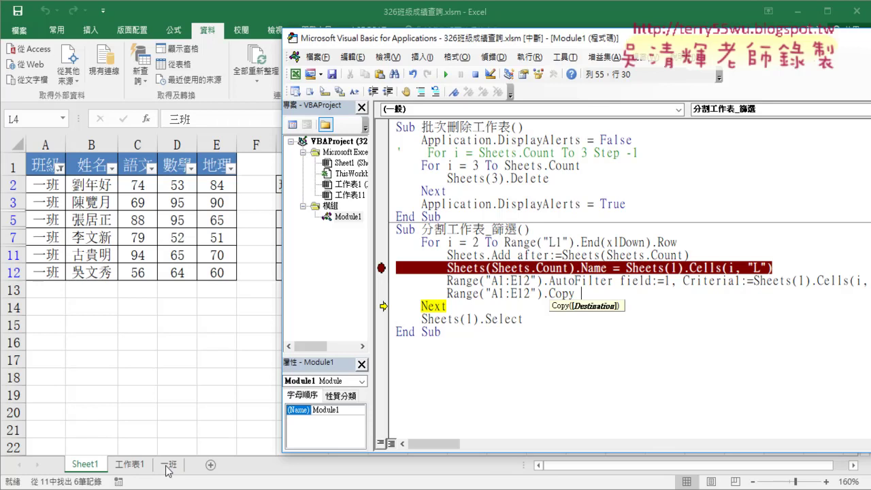
Step: Check that the 一班 sheet is still empty, then return to the macro code
left_click(175, 470)
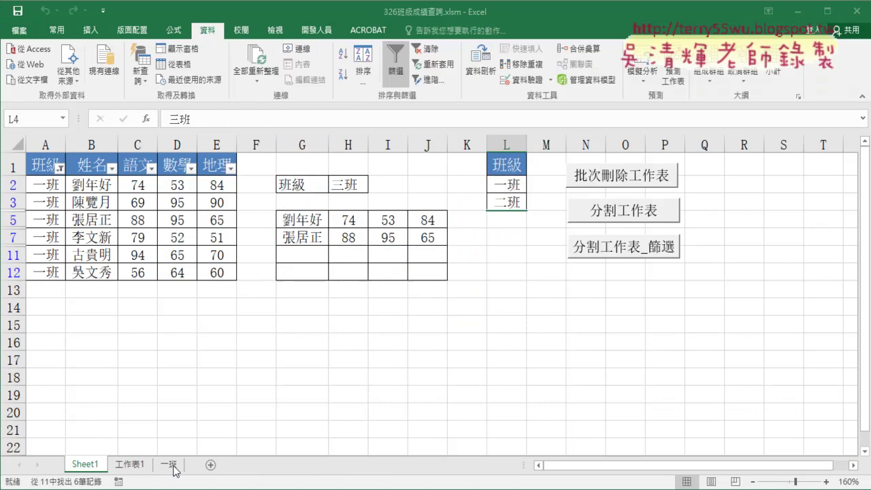
left_click(170, 465)
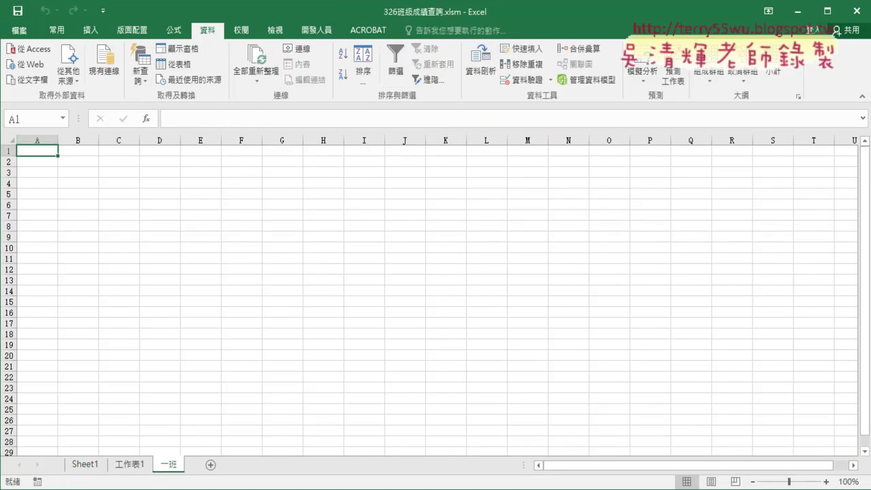
left_click(253, 381)
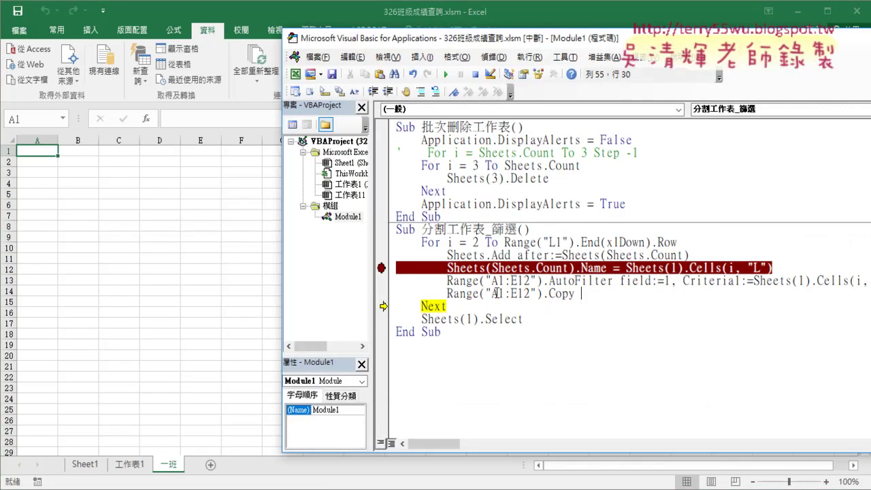
Step: Complete the line as Range("A1:E12").Copy Range("A1")
left_click_drag(503, 293, 446, 293)
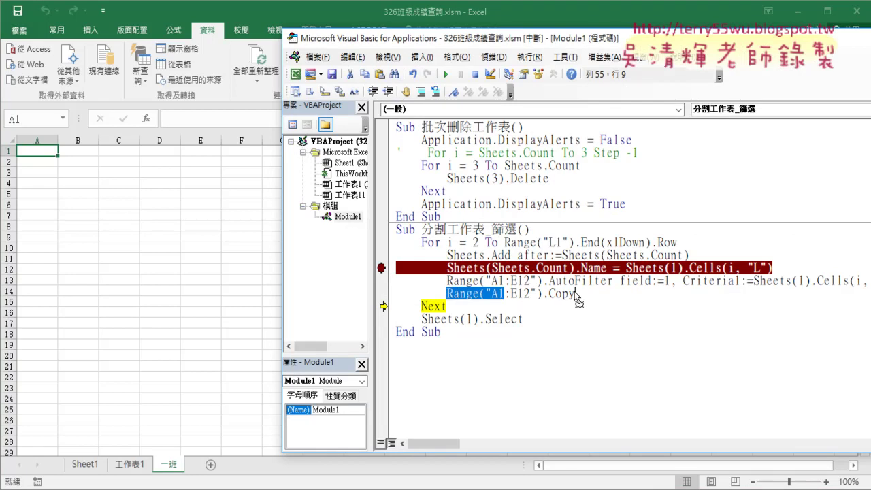
left_click_drag(586, 298, 584, 296)
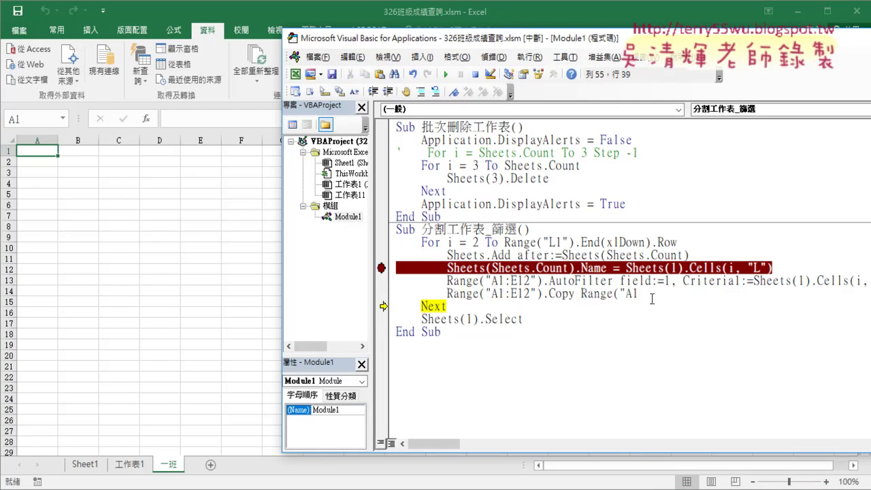
type("\")")
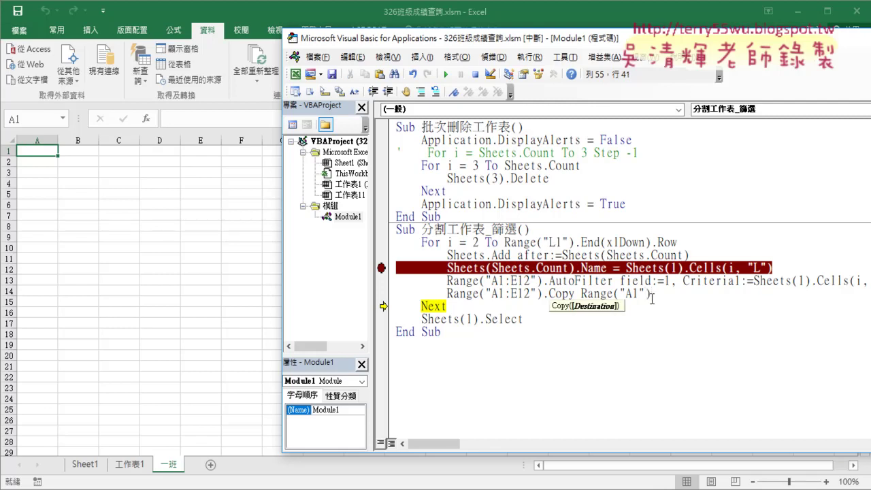
key("Down")
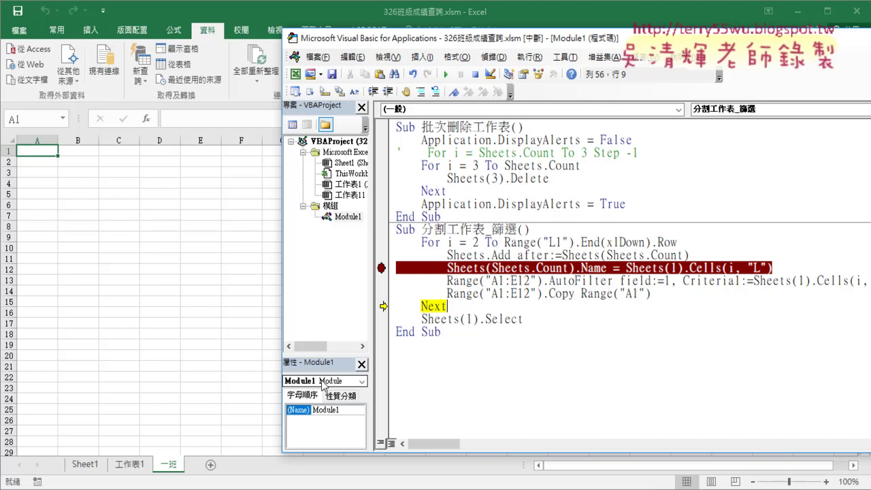
left_click_drag(179, 478, 184, 469)
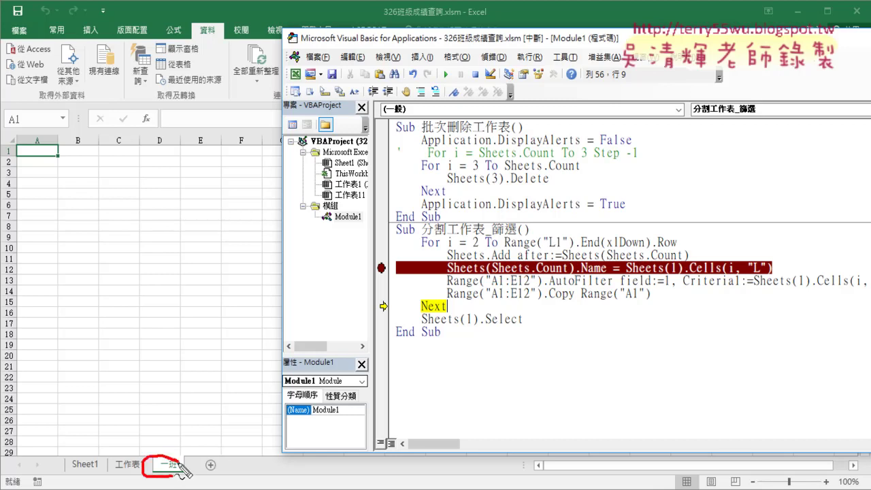
left_click_drag(141, 399, 163, 451)
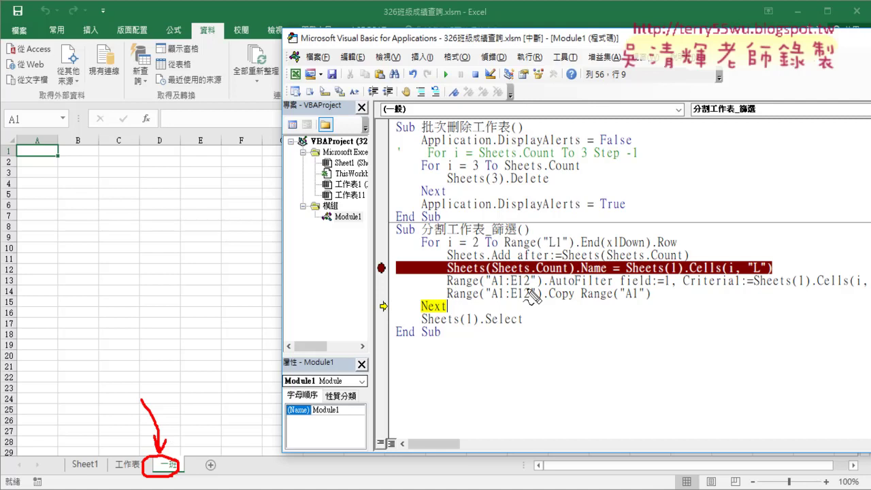
left_click_drag(538, 288, 447, 285)
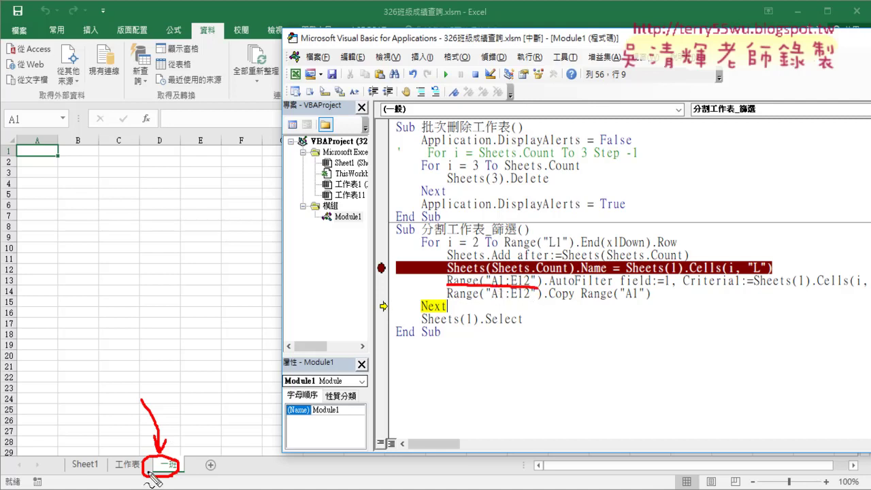
left_click_drag(98, 469, 67, 469)
mouse_move(147, 454)
left_mouse_down()
mouse_move(83, 460)
mouse_move(98, 456)
left_mouse_up()
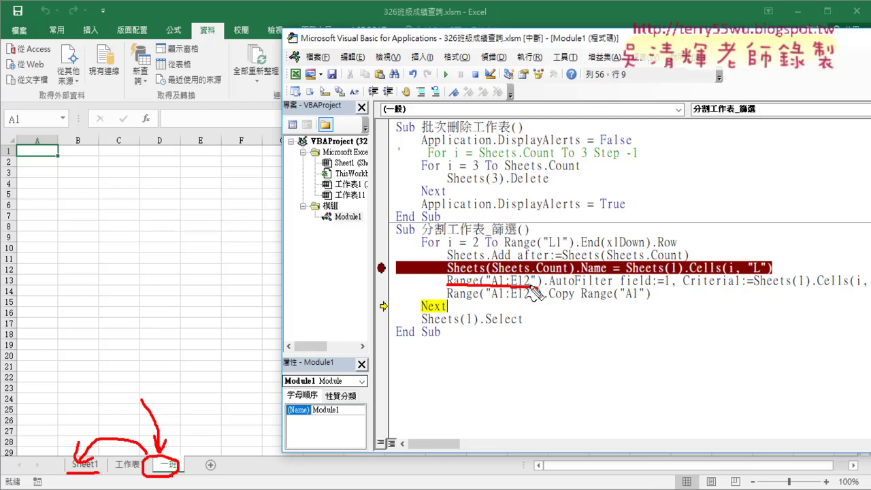
key("Escape")
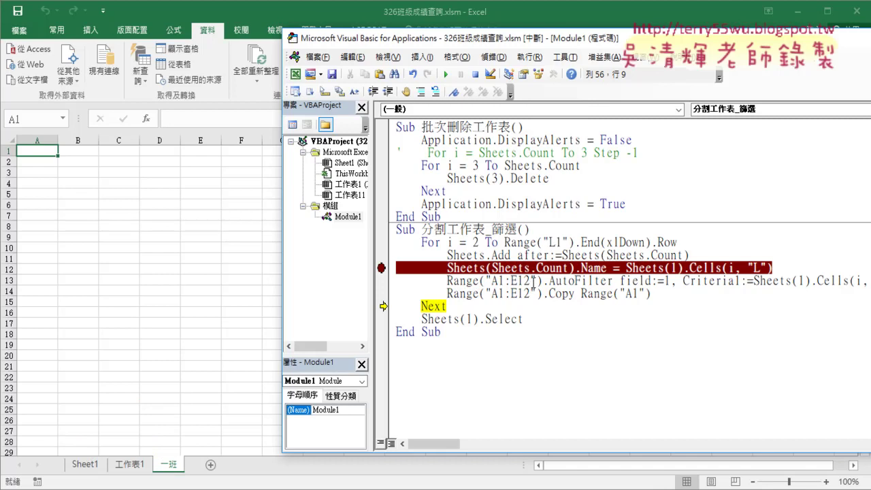
left_click(542, 280)
Step: Prefix the Range("A1:E12") references on the AutoFilter and Copy lines with Sheets(1)
left_click_drag(542, 281, 446, 281)
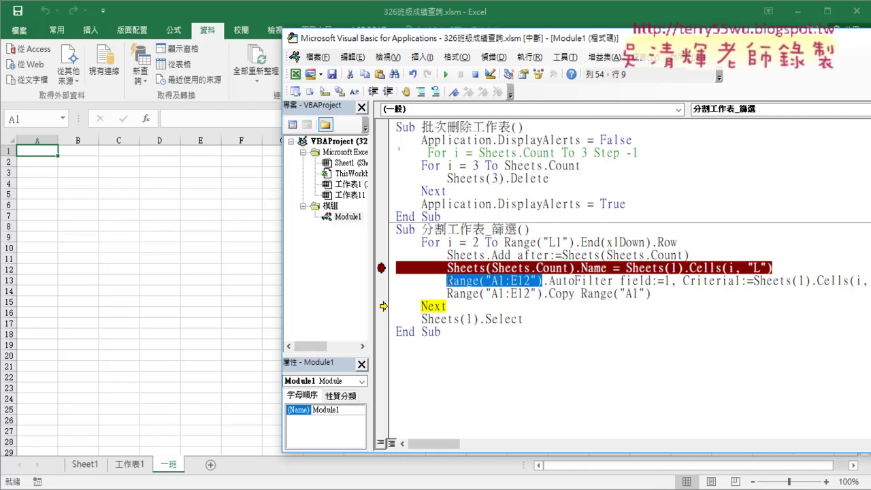
left_click(690, 269)
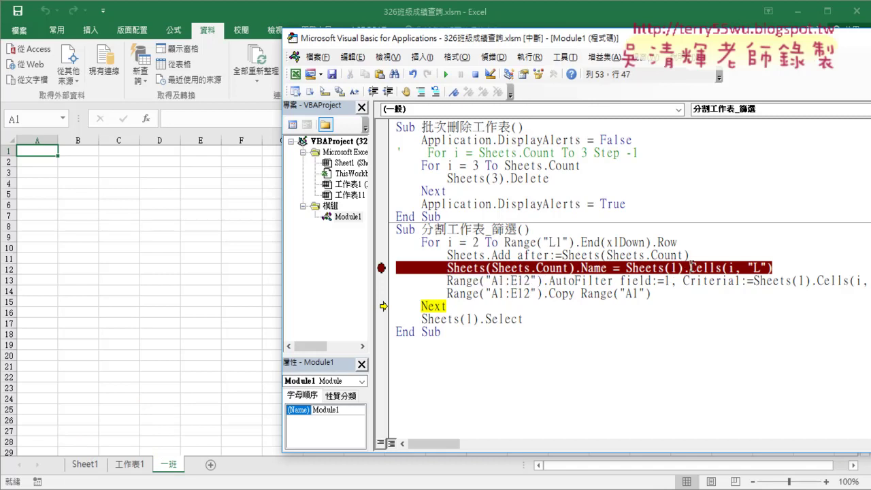
left_click_drag(690, 267, 625, 268)
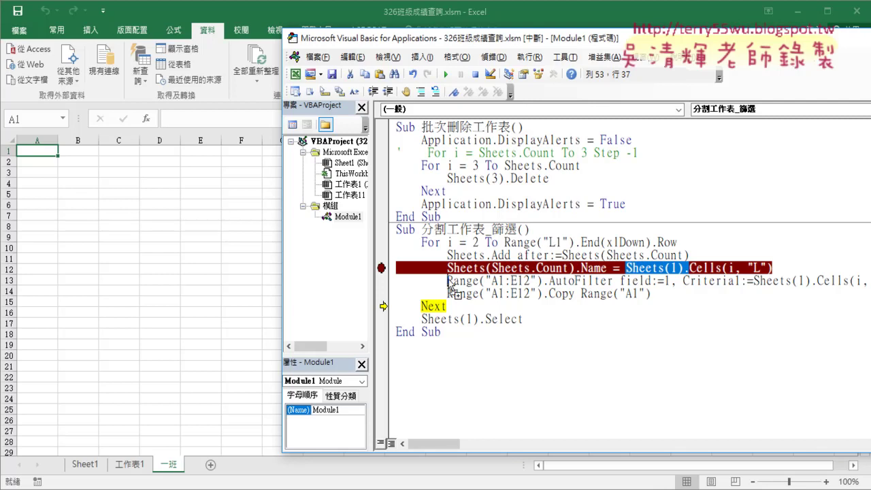
left_click_drag(448, 282, 446, 281)
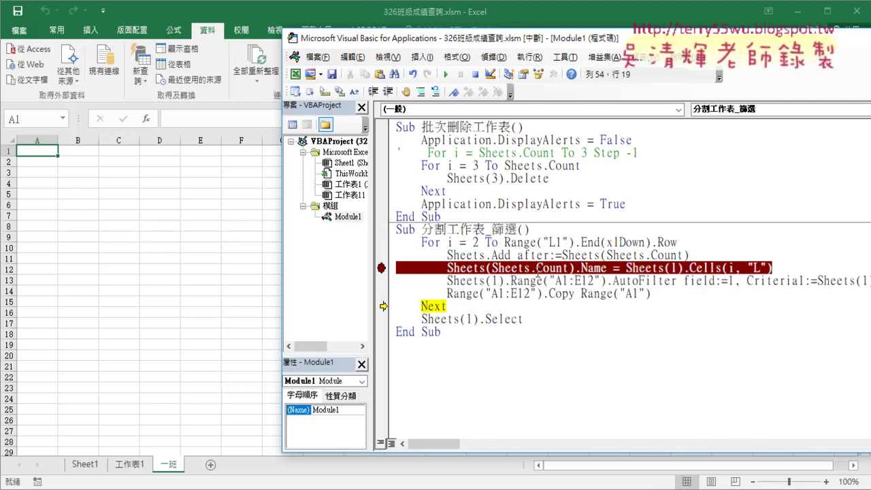
left_click_drag(510, 281, 446, 281)
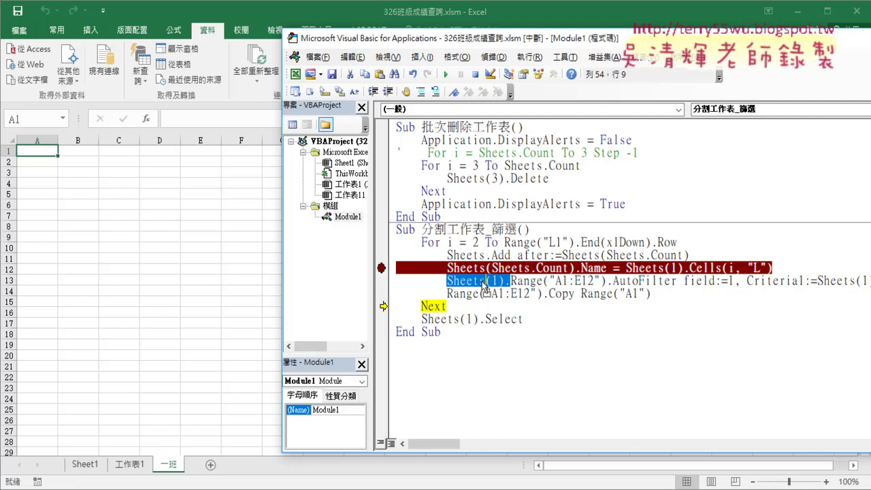
left_click_drag(485, 286, 448, 300)
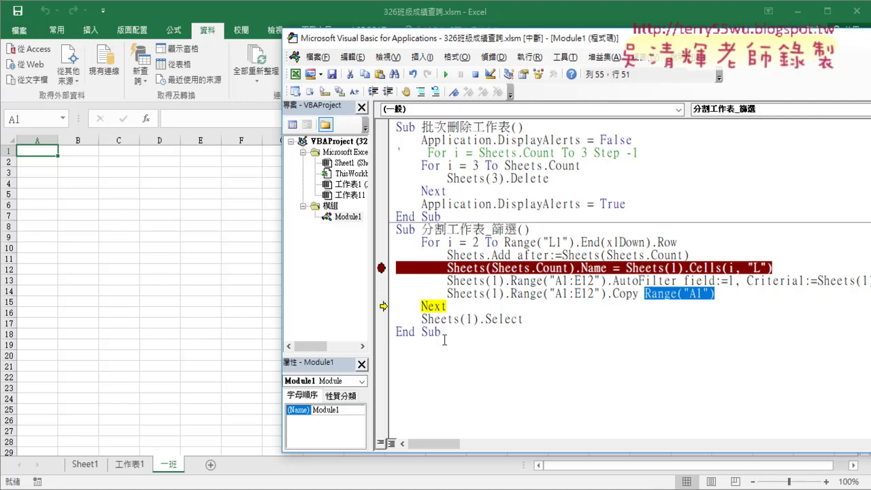
left_click_drag(638, 293, 447, 294)
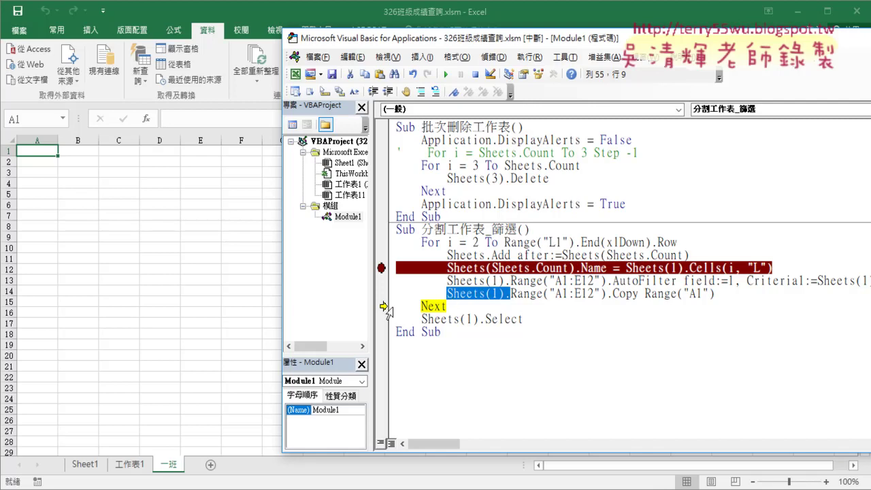
Step: Rerun the Copy line to fill 一班's six rows, then step on to add and name 二班
left_click_drag(385, 306, 385, 291)
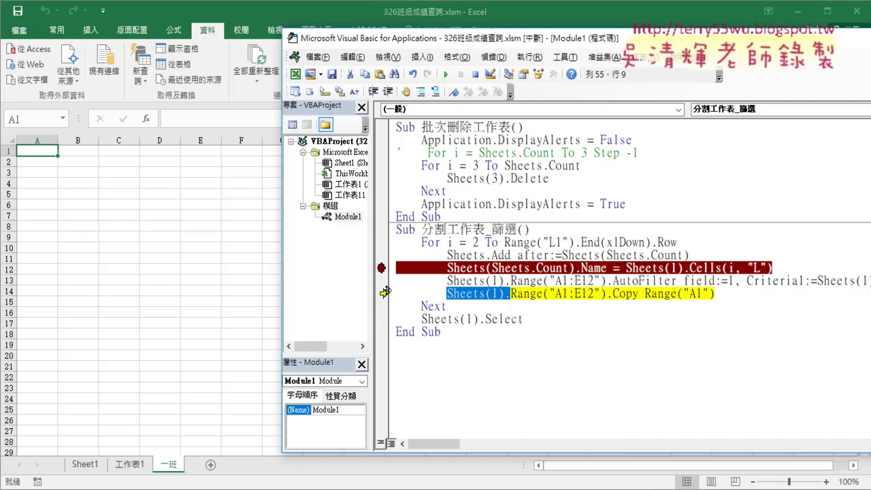
key("F8")
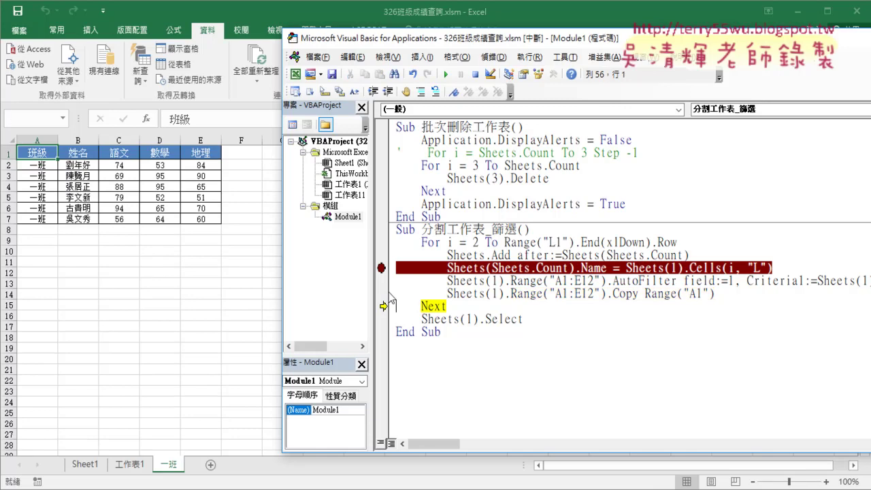
key("F8")
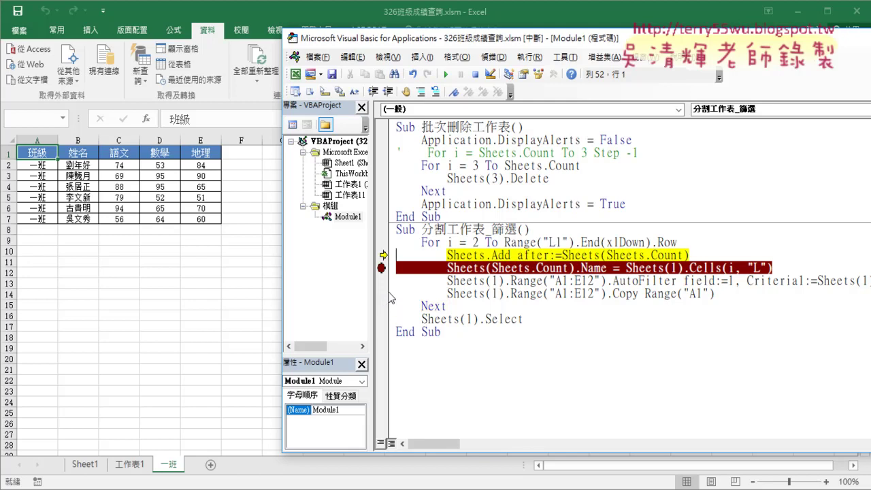
key("F8")
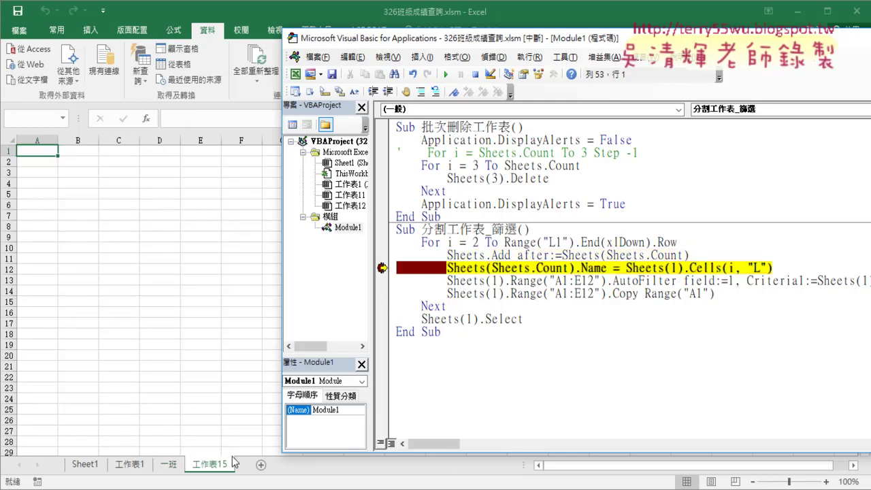
left_click_drag(388, 452, 389, 404)
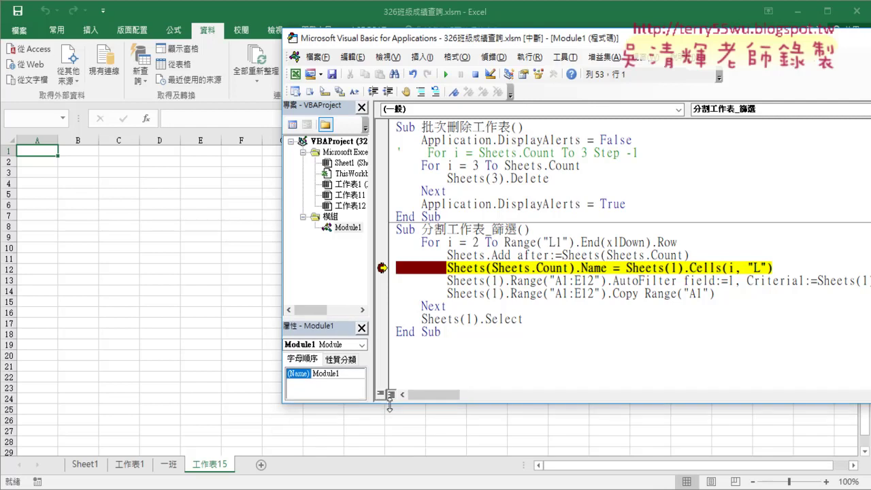
key("F8")
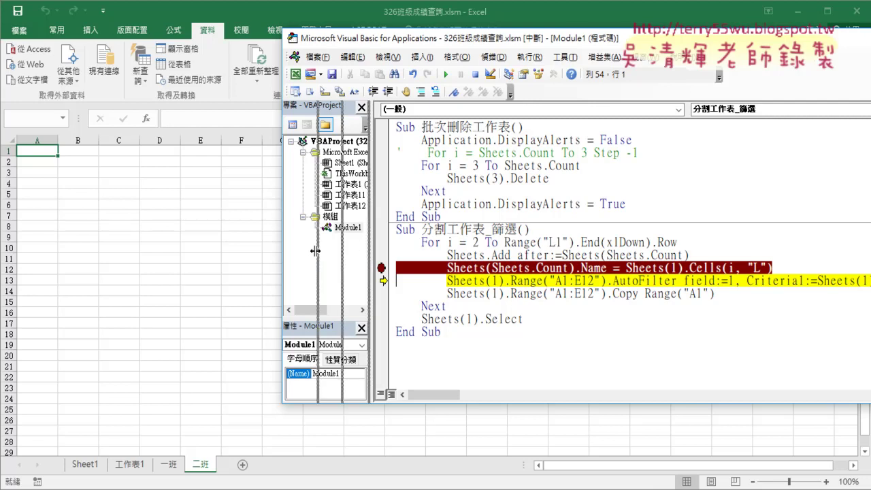
Step: Widen the code pane and step through filtering and copying the 二班 rows into its sheet
left_click_drag(385, 264, 330, 264)
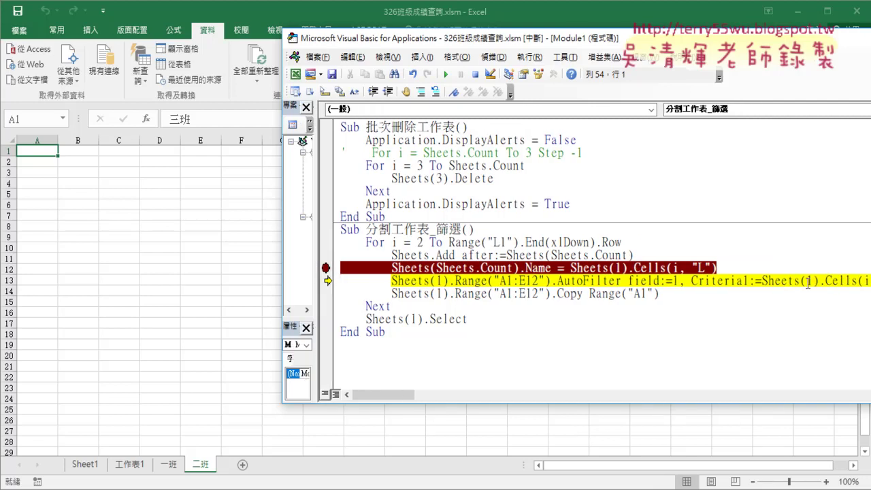
key("F8")
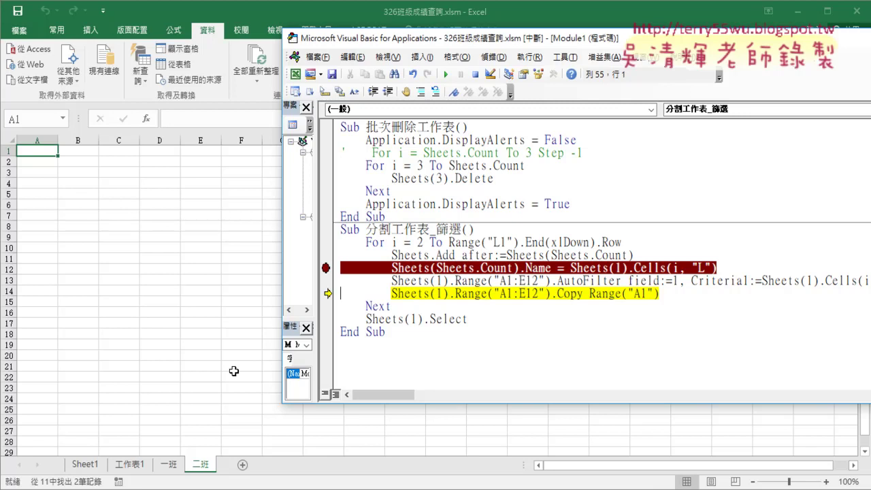
left_click(513, 293)
key("F8")
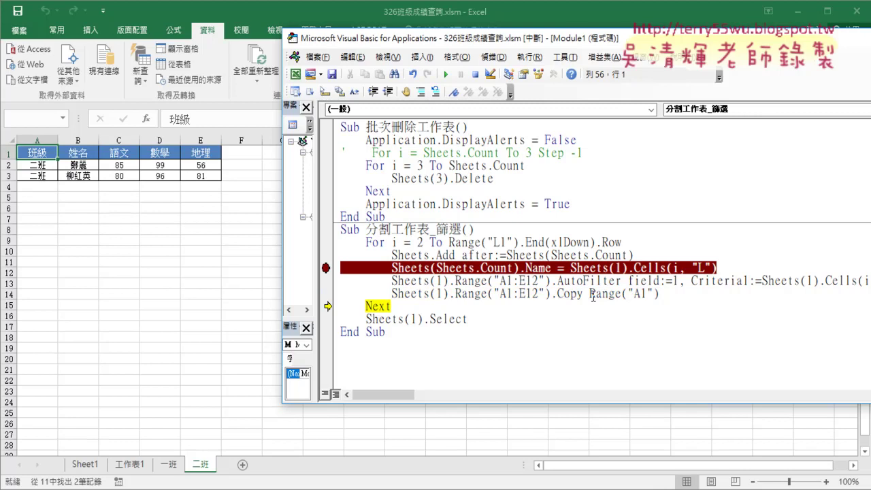
Step: Step on to add and fill the 三班 sheet, then finish the macro back on Sheet1
key("F8")
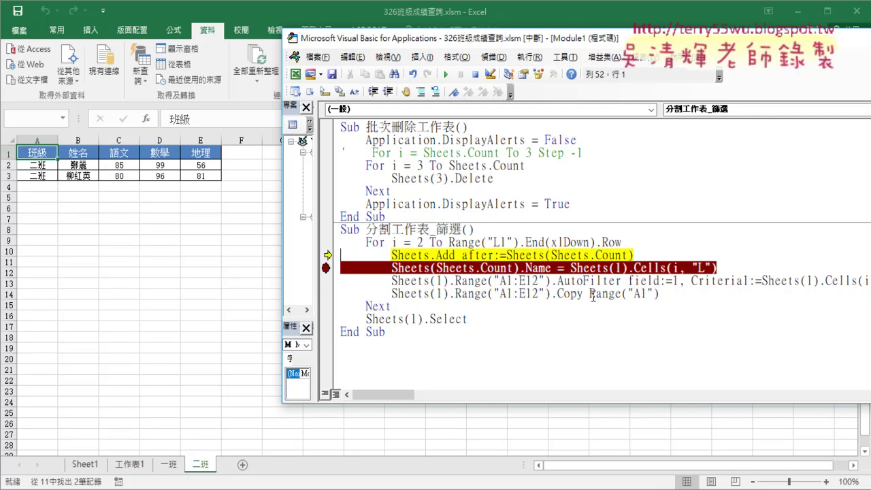
key("F8")
key("F8")
key("F8")
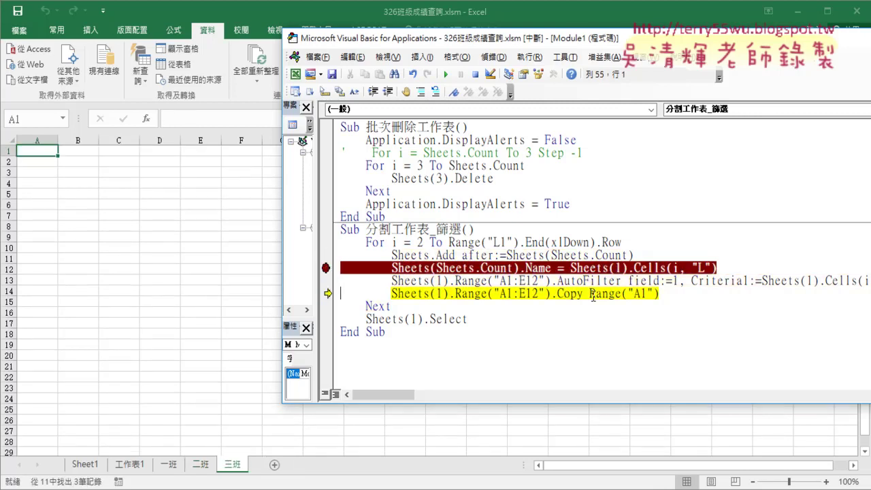
key("F8")
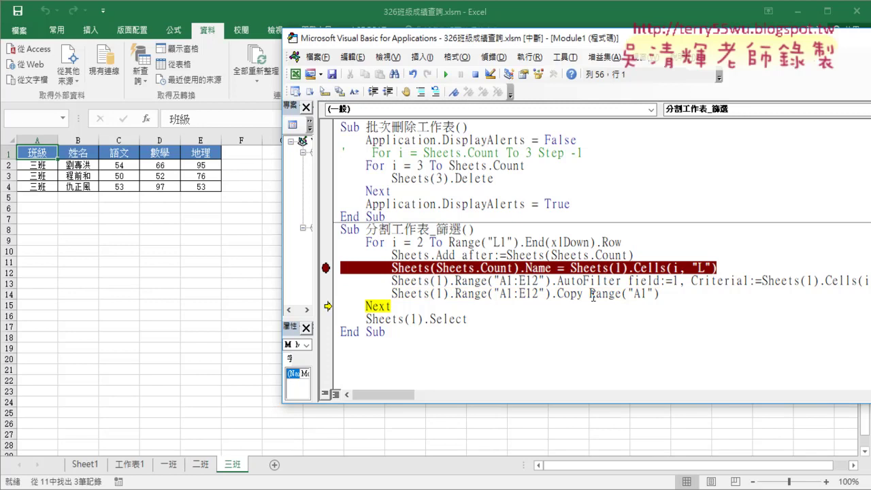
key("F8")
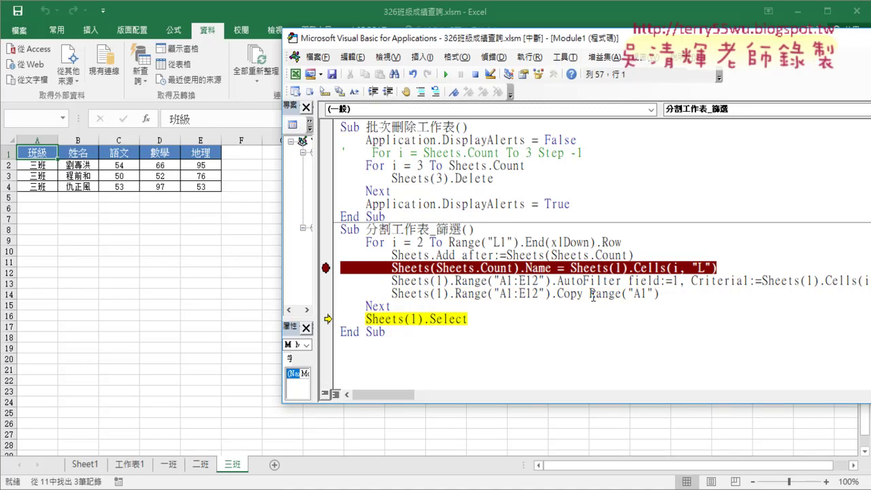
key("F8")
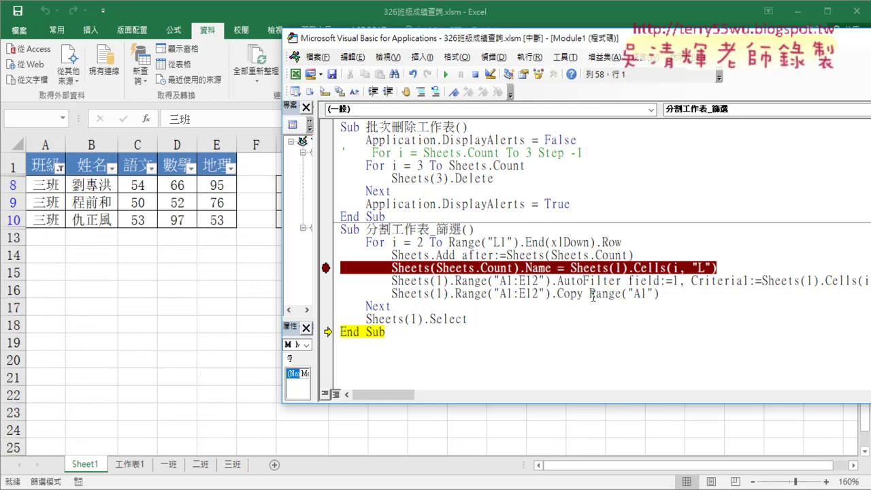